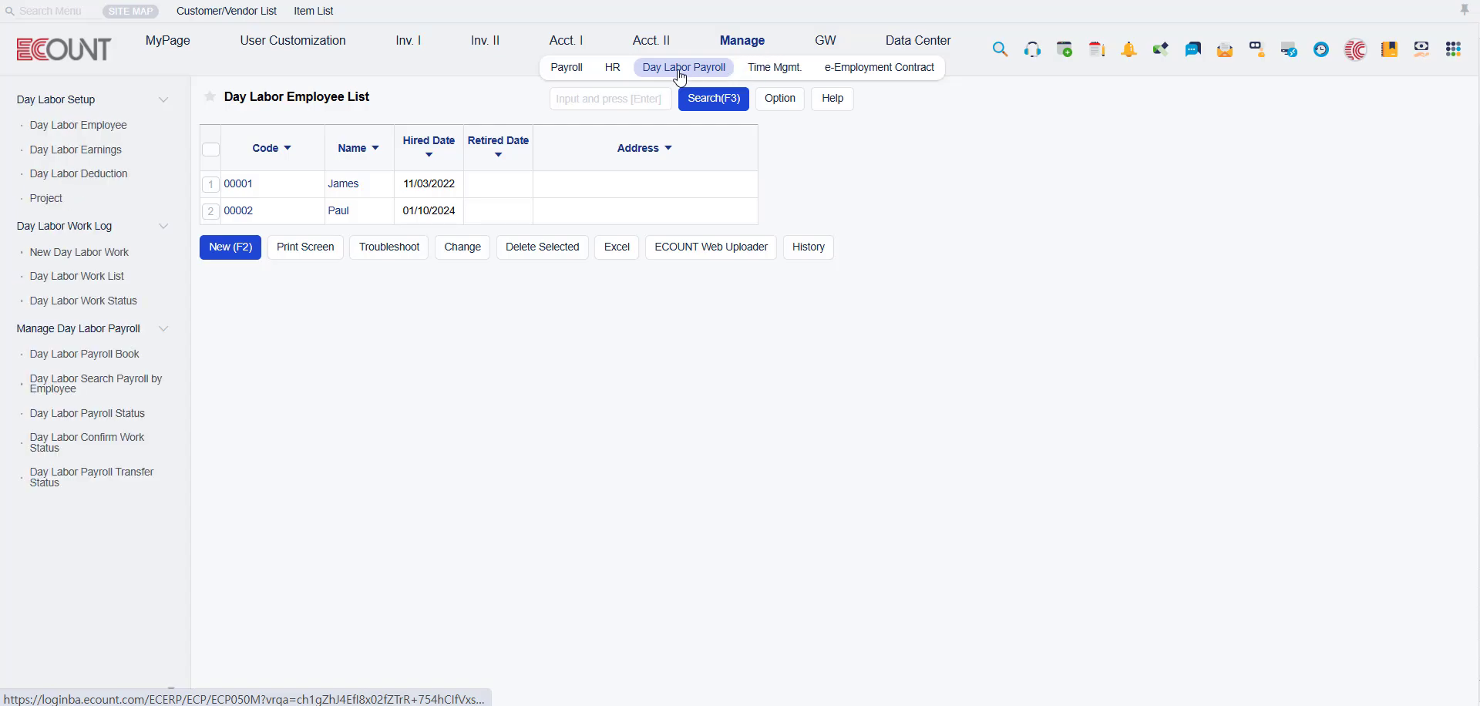
- Open the day labor employee list and view the ECOUNT Web Uploader's employee registration table and template options
{"action": "left_click", "coordinate": [154, 130]}
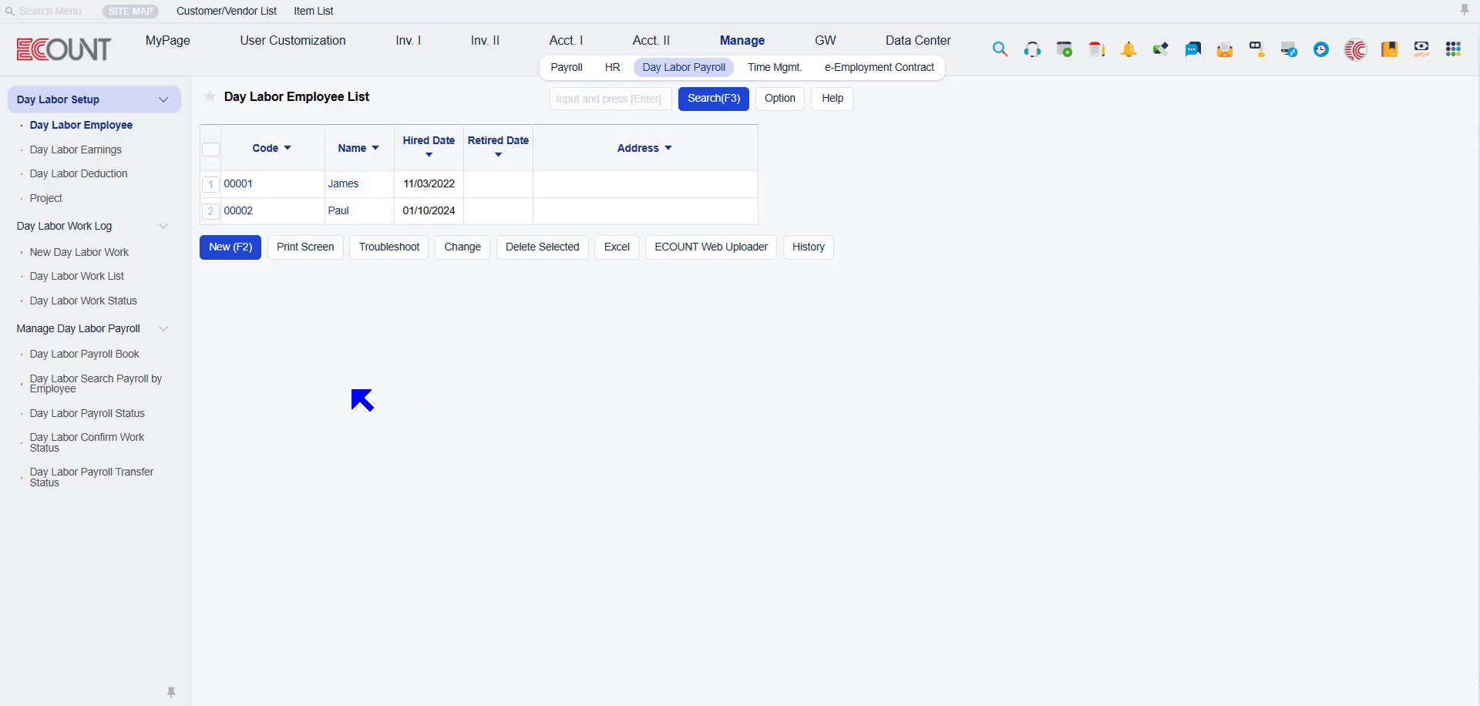
{"action": "left_click", "coordinate": [696, 249]}
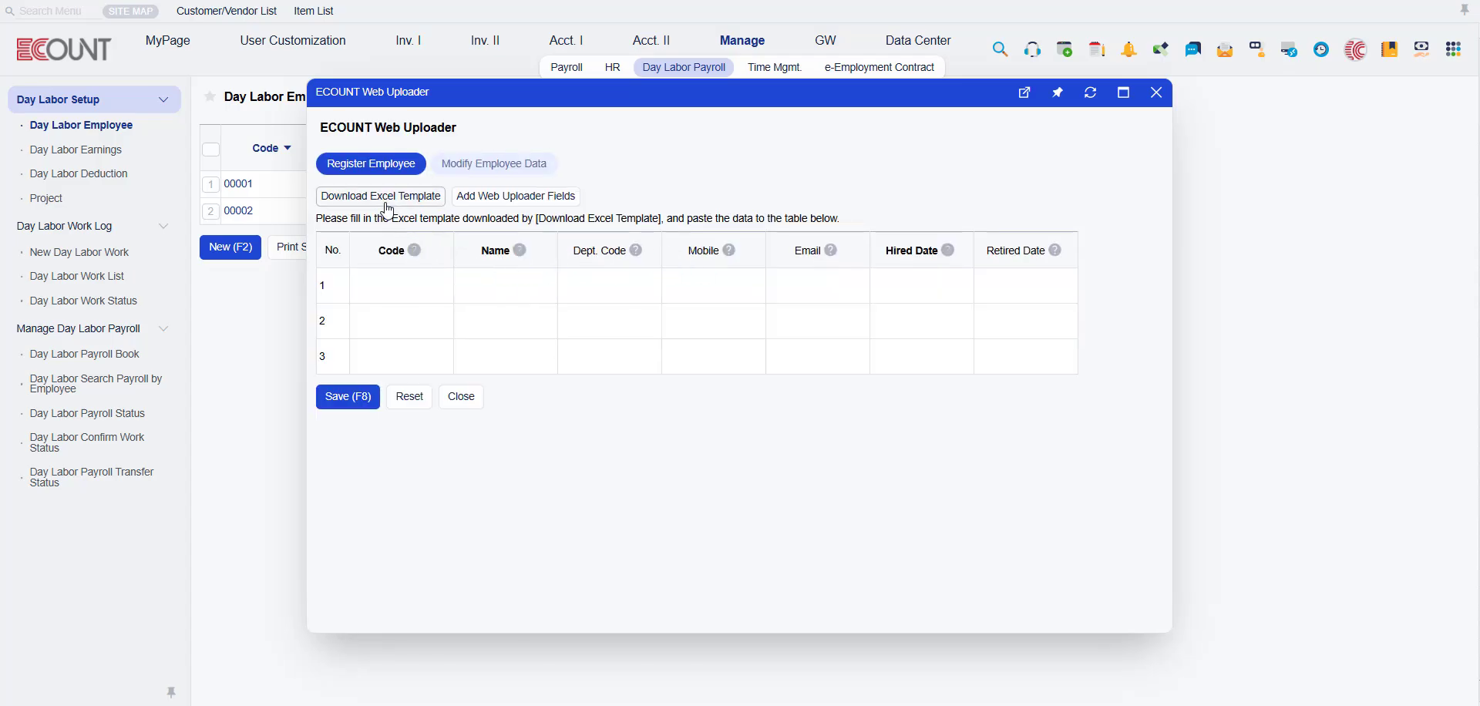
{"action": "left_click", "coordinate": [445, 203]}
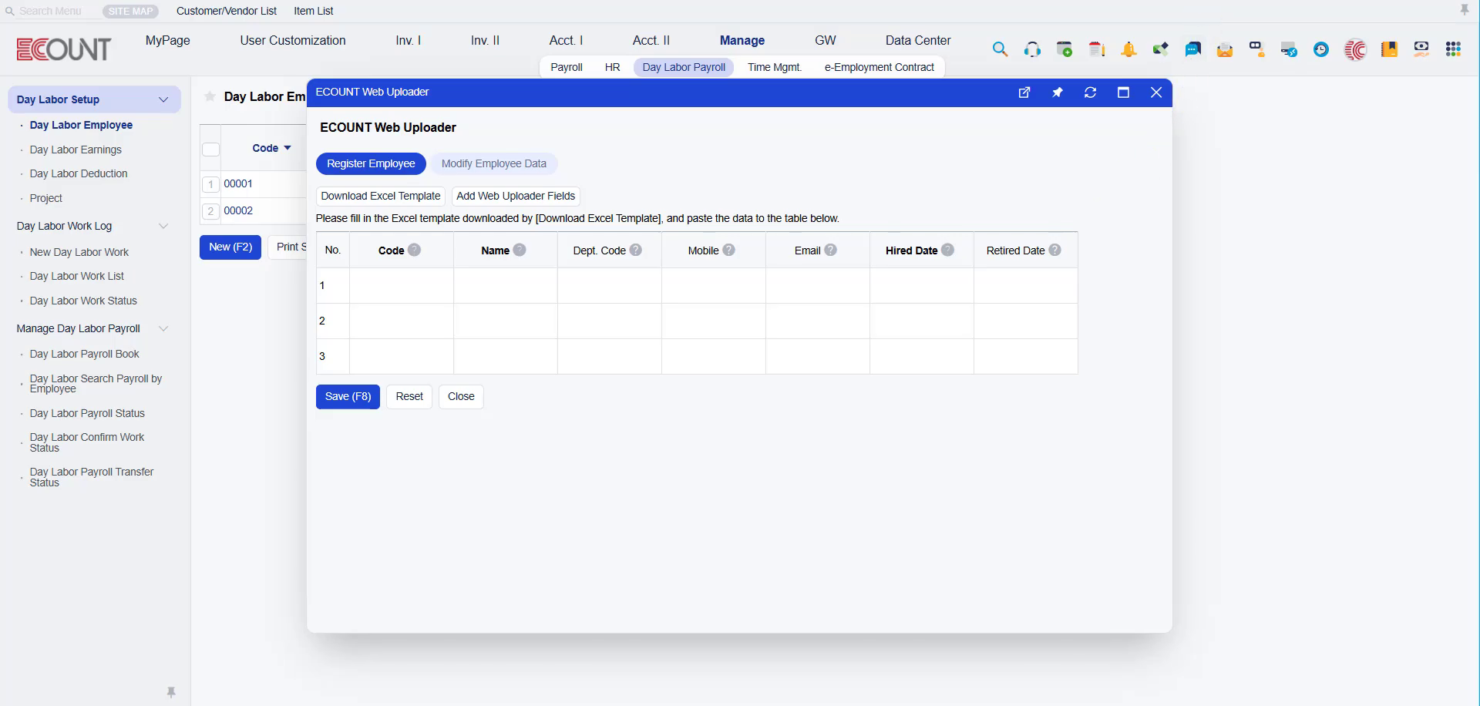
{"action": "key", "text": "ctrl+v"}
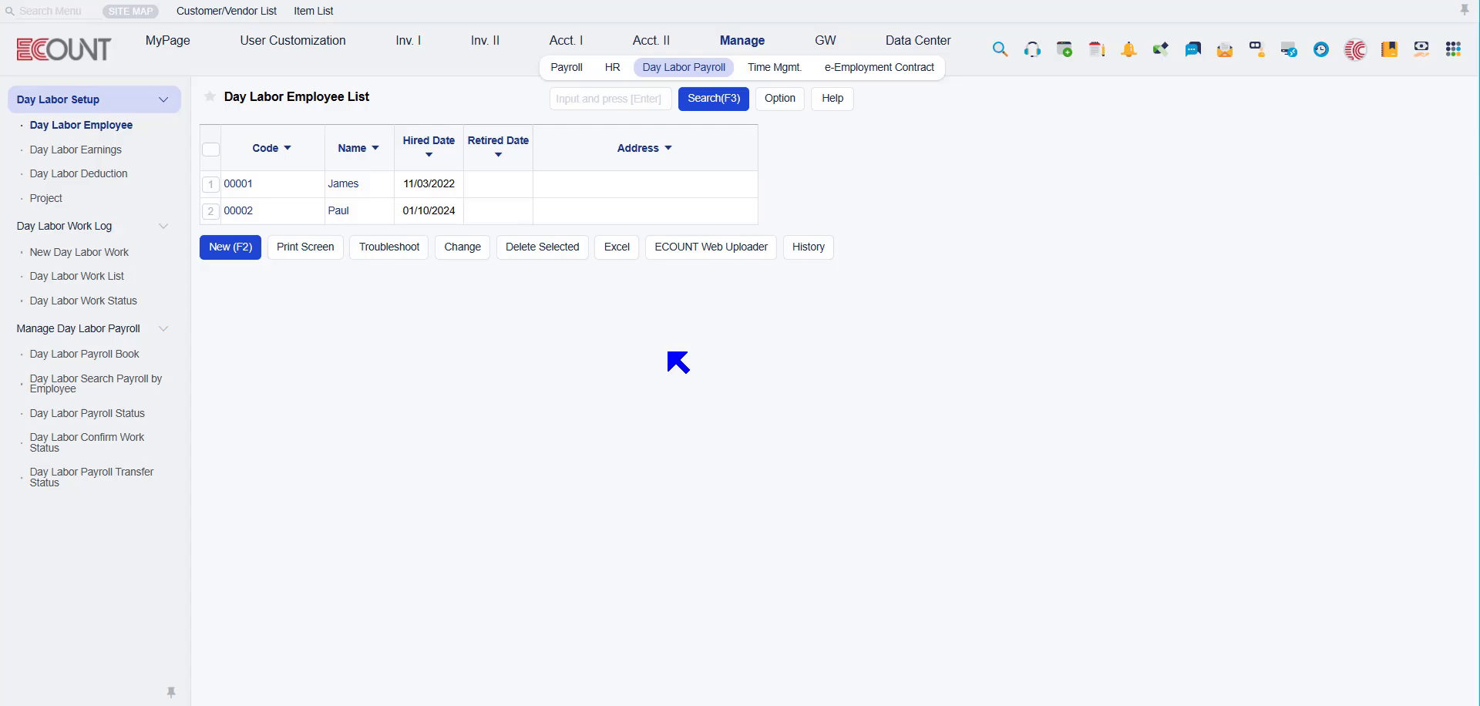
- Open the ECOUNT Web Uploader for modifying employee data and choose Name as the field to change
{"action": "left_click", "coordinate": [718, 257]}
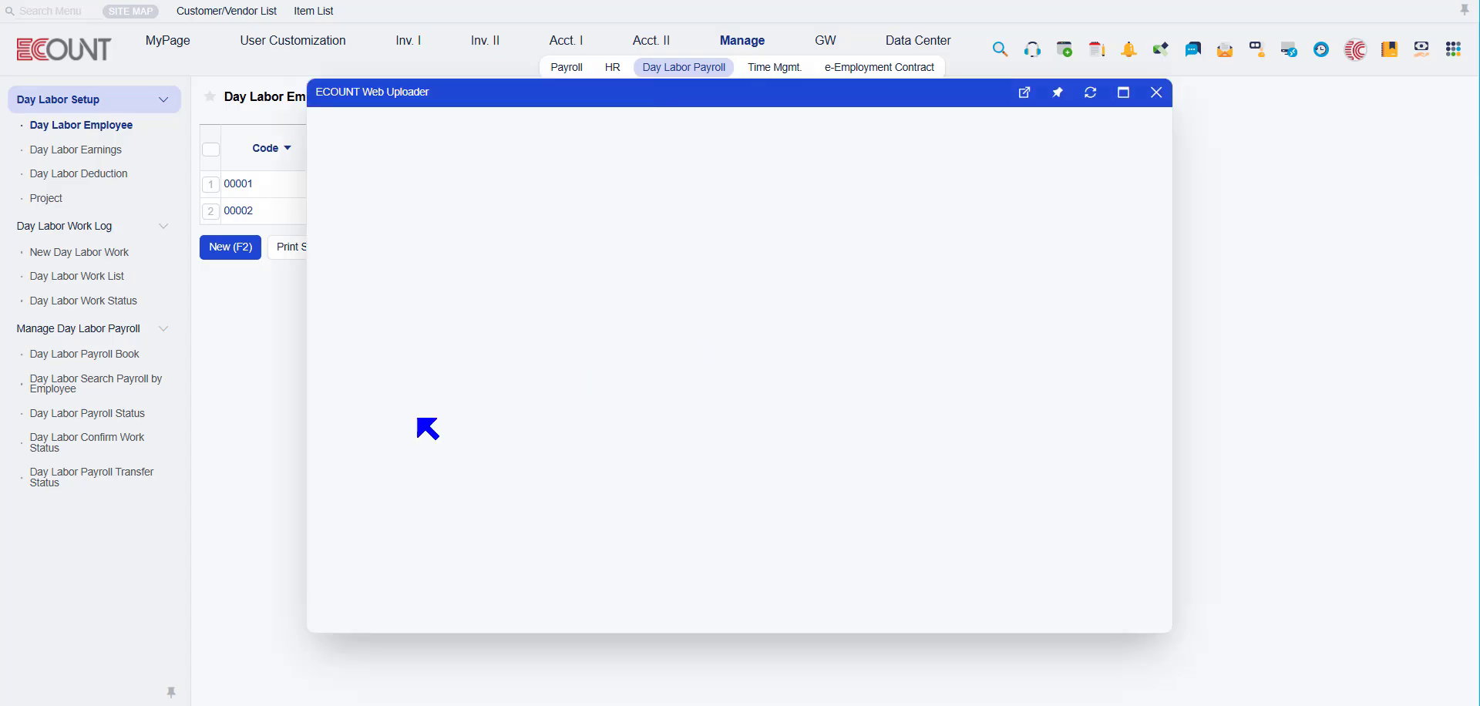
{"action": "left_click", "coordinate": [487, 163]}
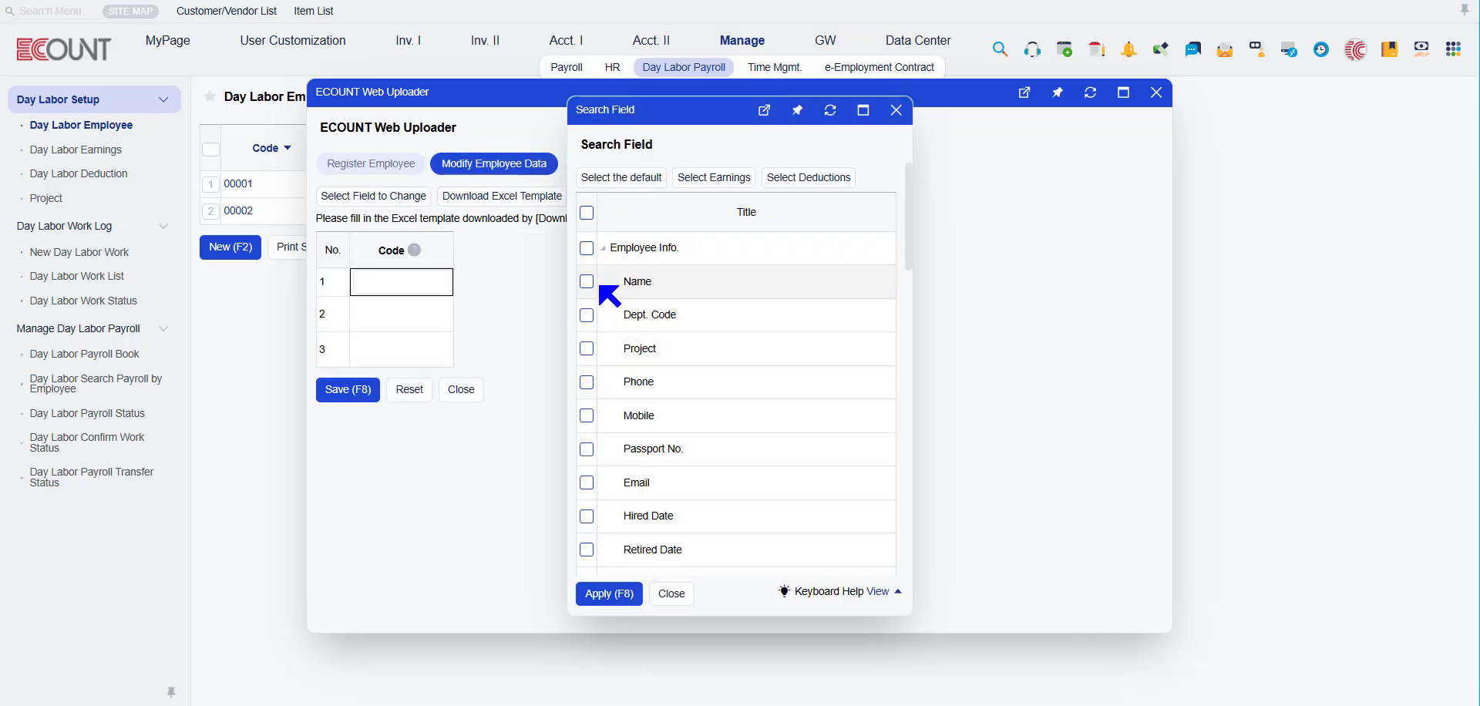
{"action": "left_click", "coordinate": [587, 282]}
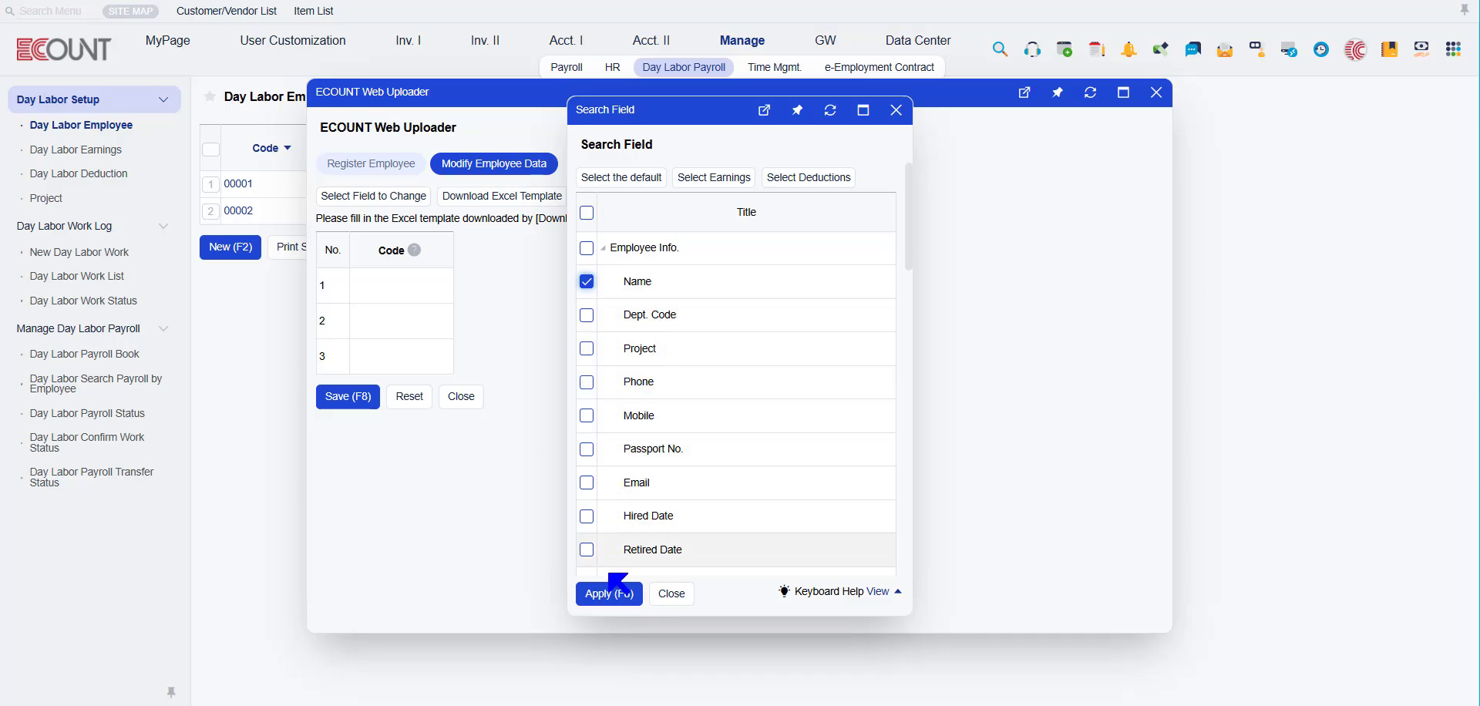
{"action": "left_click", "coordinate": [609, 594]}
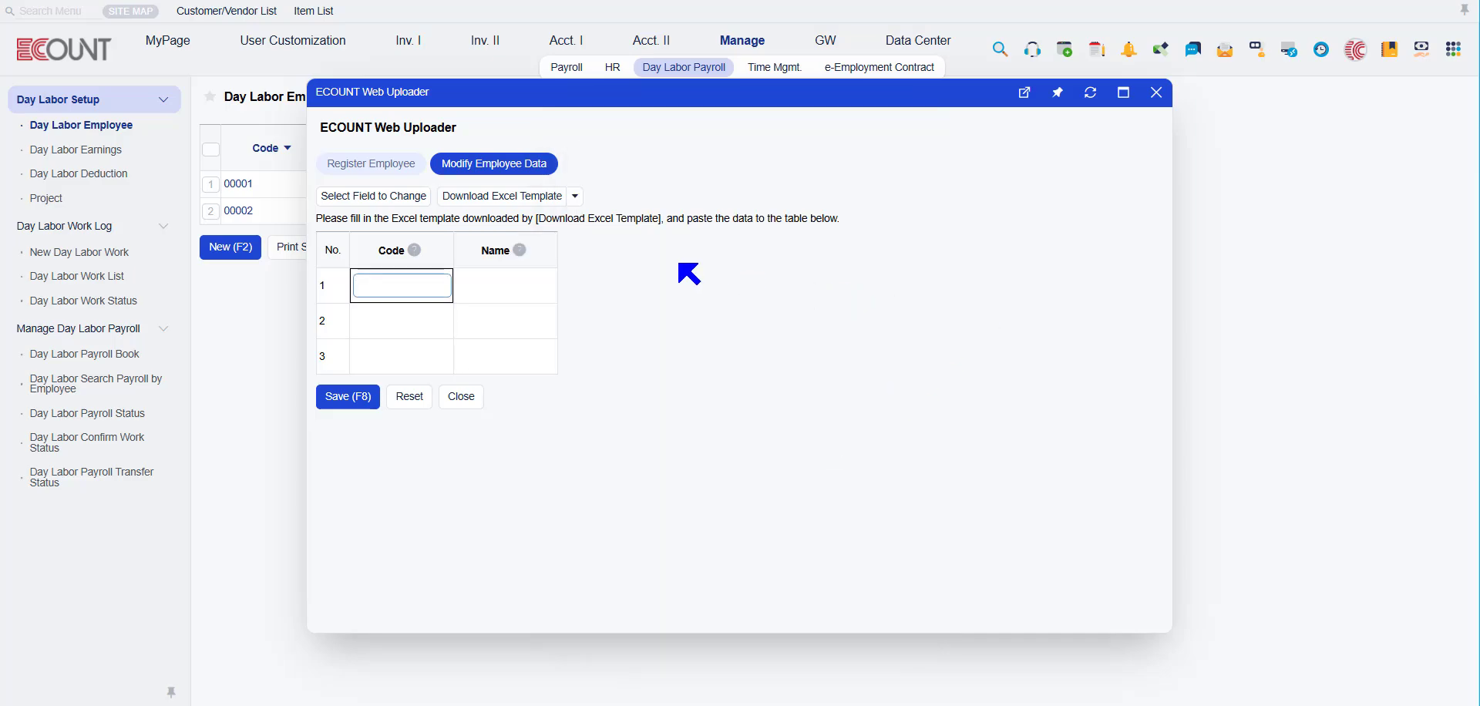
- Download the Excel template with registered data included for current employees, and close the Web Uploader
{"action": "mouse_move", "coordinate": [537, 204]}
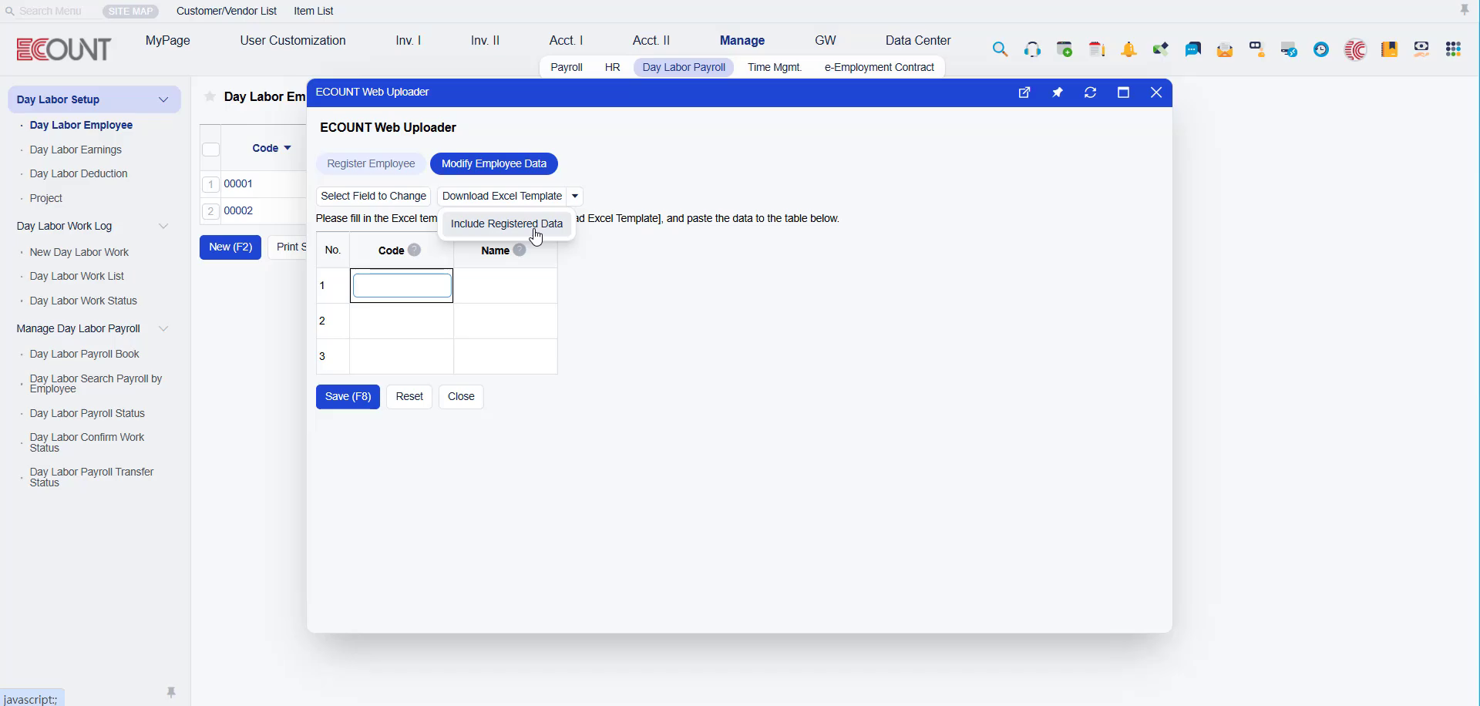
{"action": "left_click", "coordinate": [537, 225]}
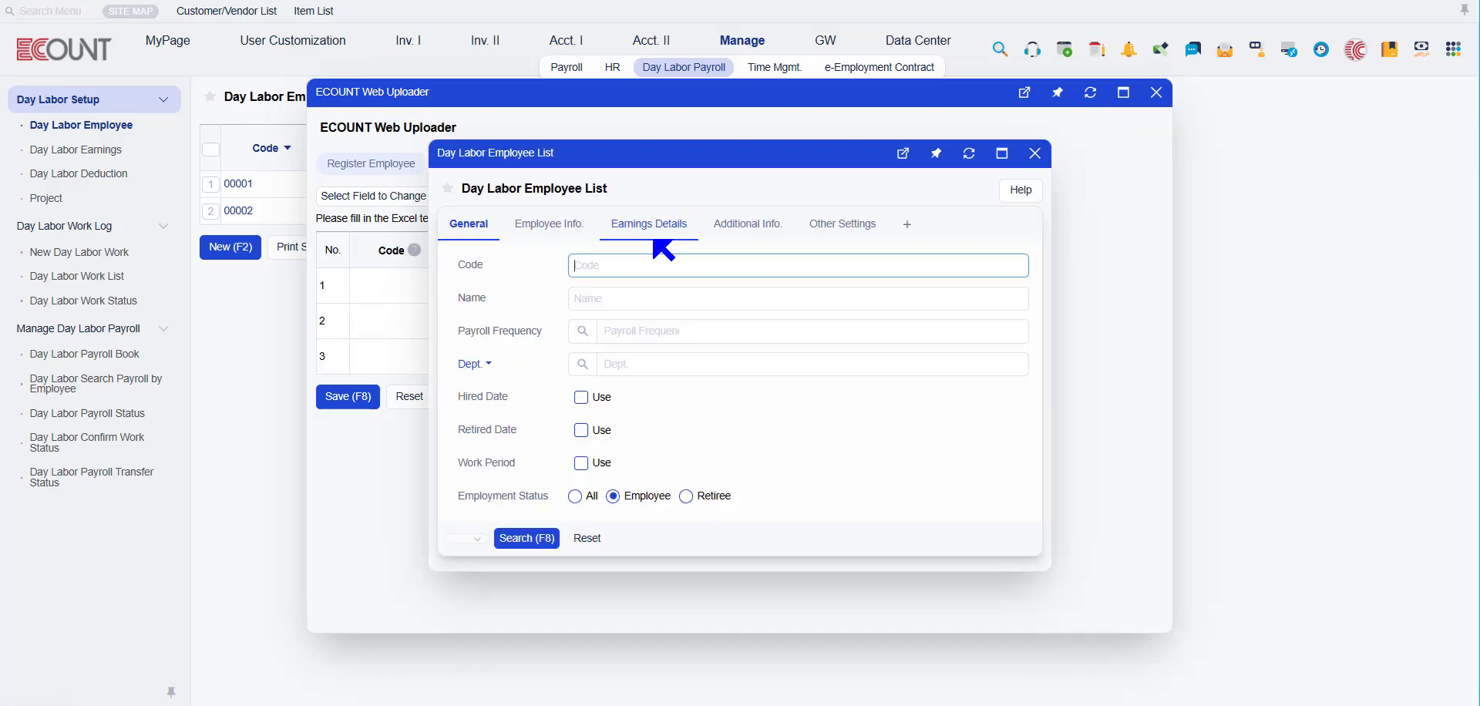
{"action": "left_click", "coordinate": [530, 538]}
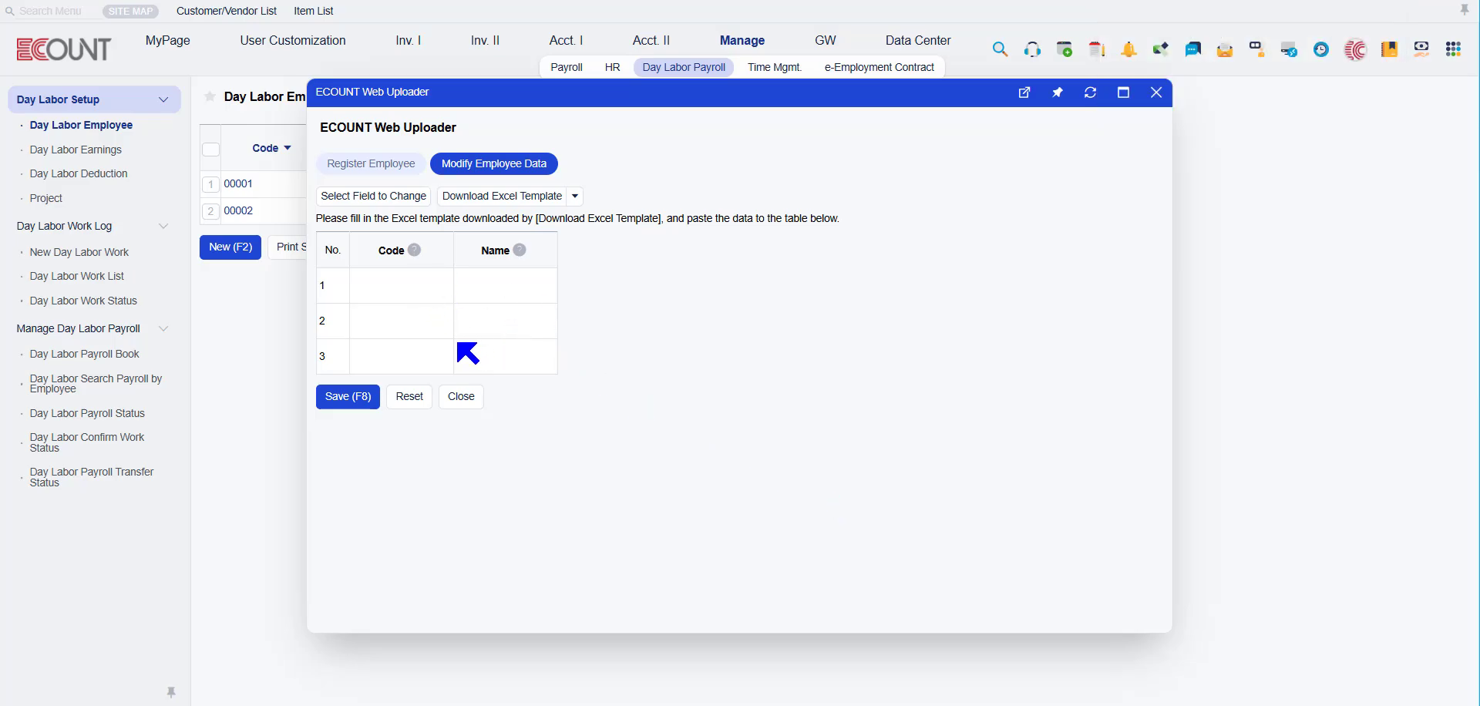
{"action": "left_click", "coordinate": [462, 397]}
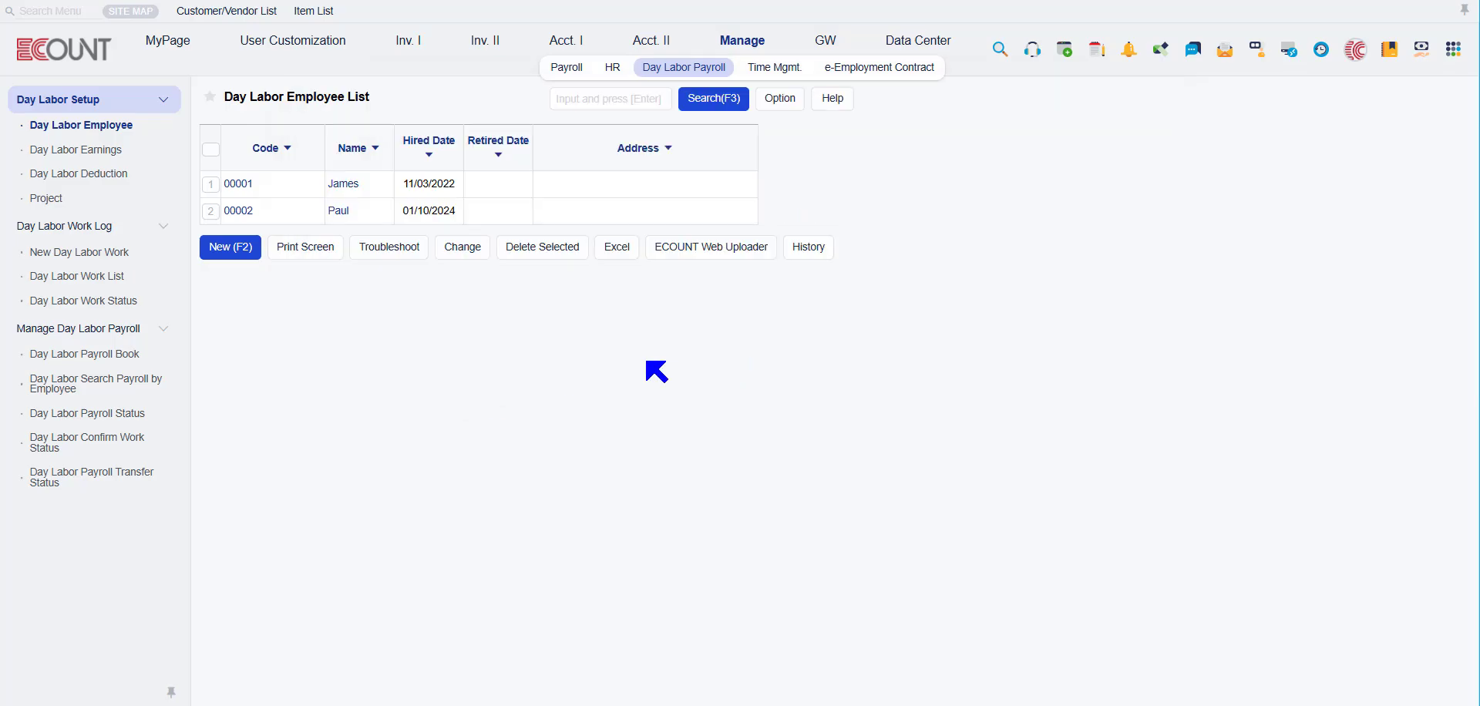
- Start a new day labor employee record and look through the department list without choosing a department
{"action": "left_click", "coordinate": [231, 249]}
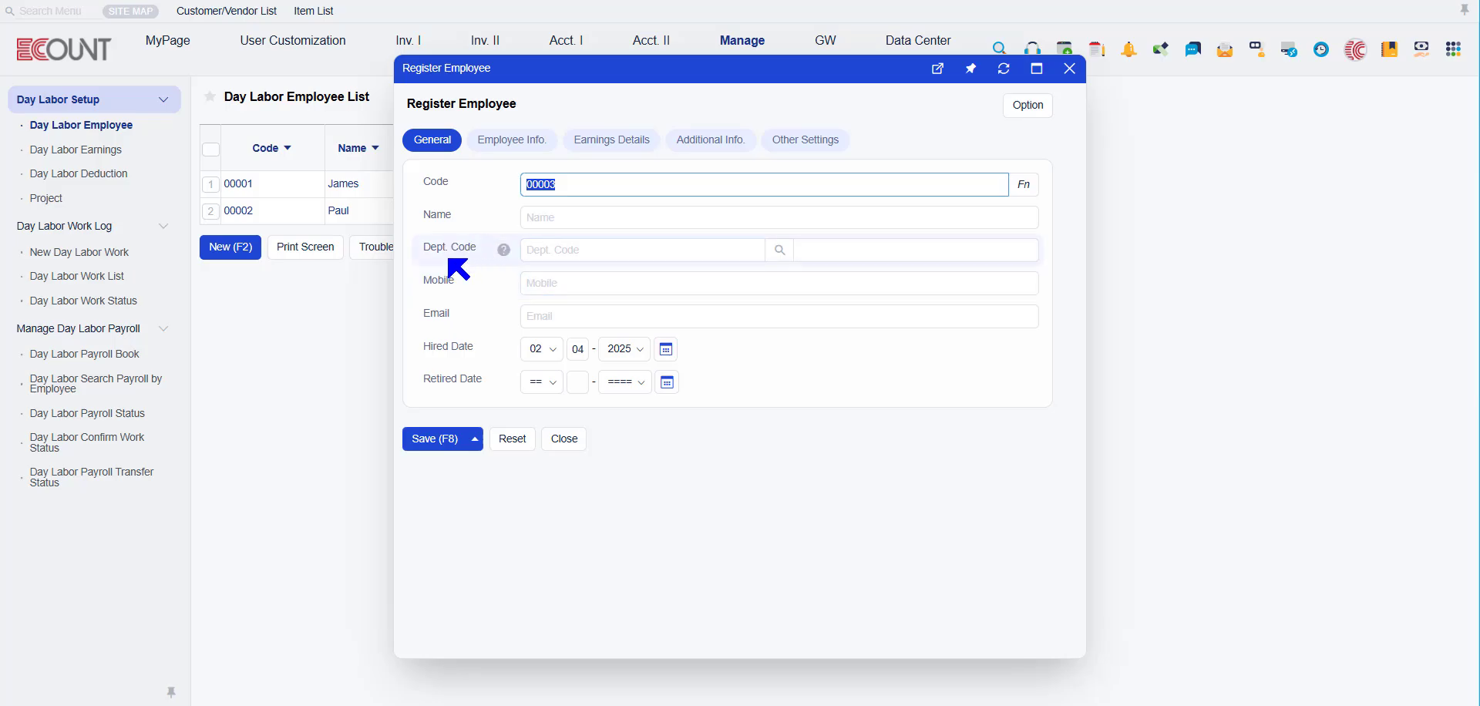
{"action": "left_click", "coordinate": [780, 250]}
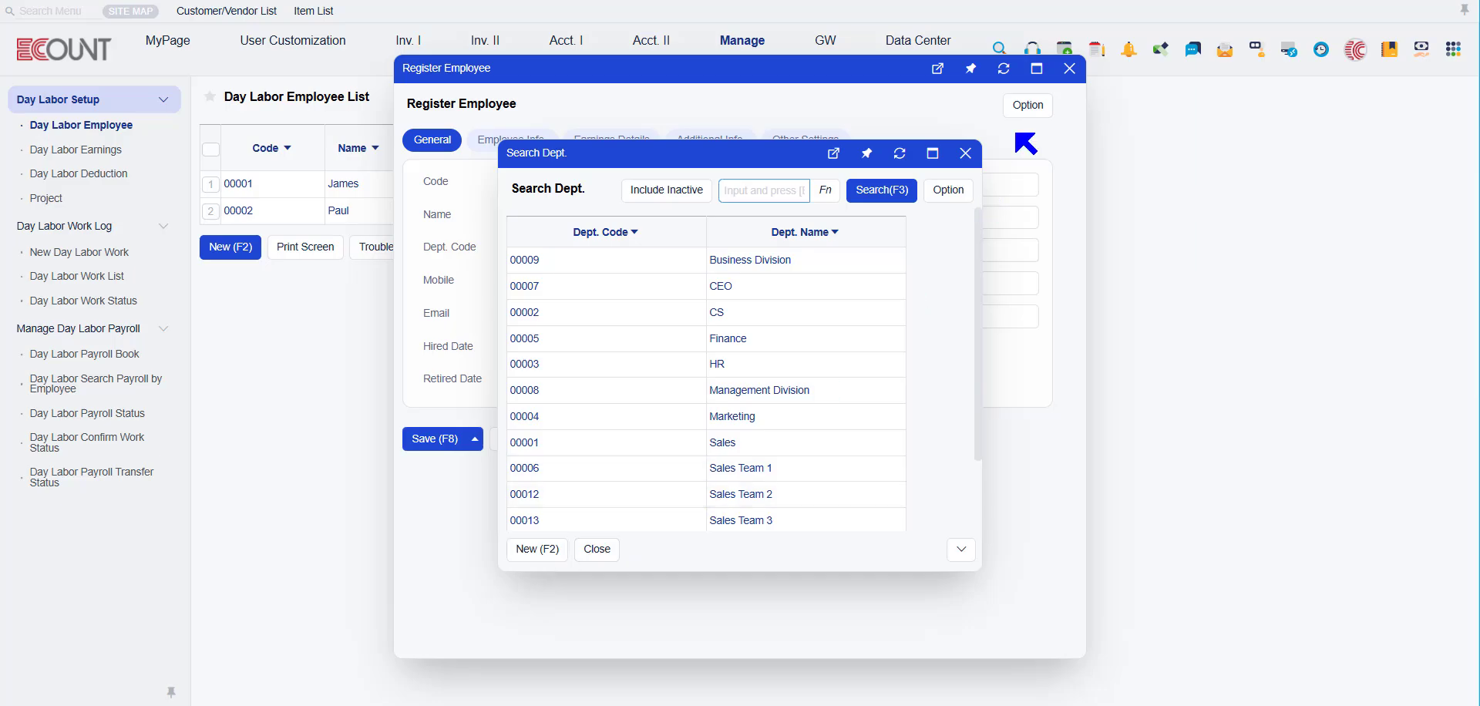
{"action": "left_click", "coordinate": [965, 153]}
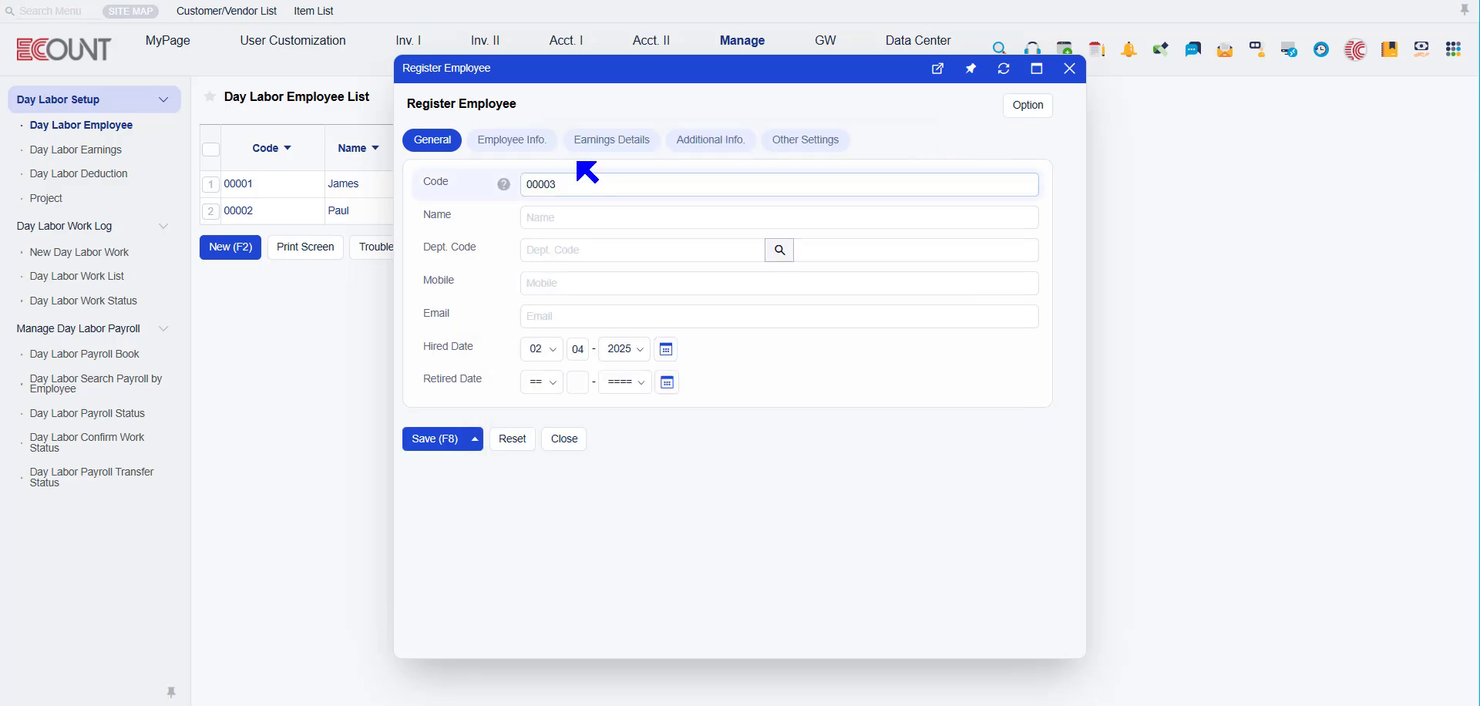
- Examine the Employee Info fields and the Earnings Details wages and deductions in the employee registration form
{"action": "left_click", "coordinate": [532, 141]}
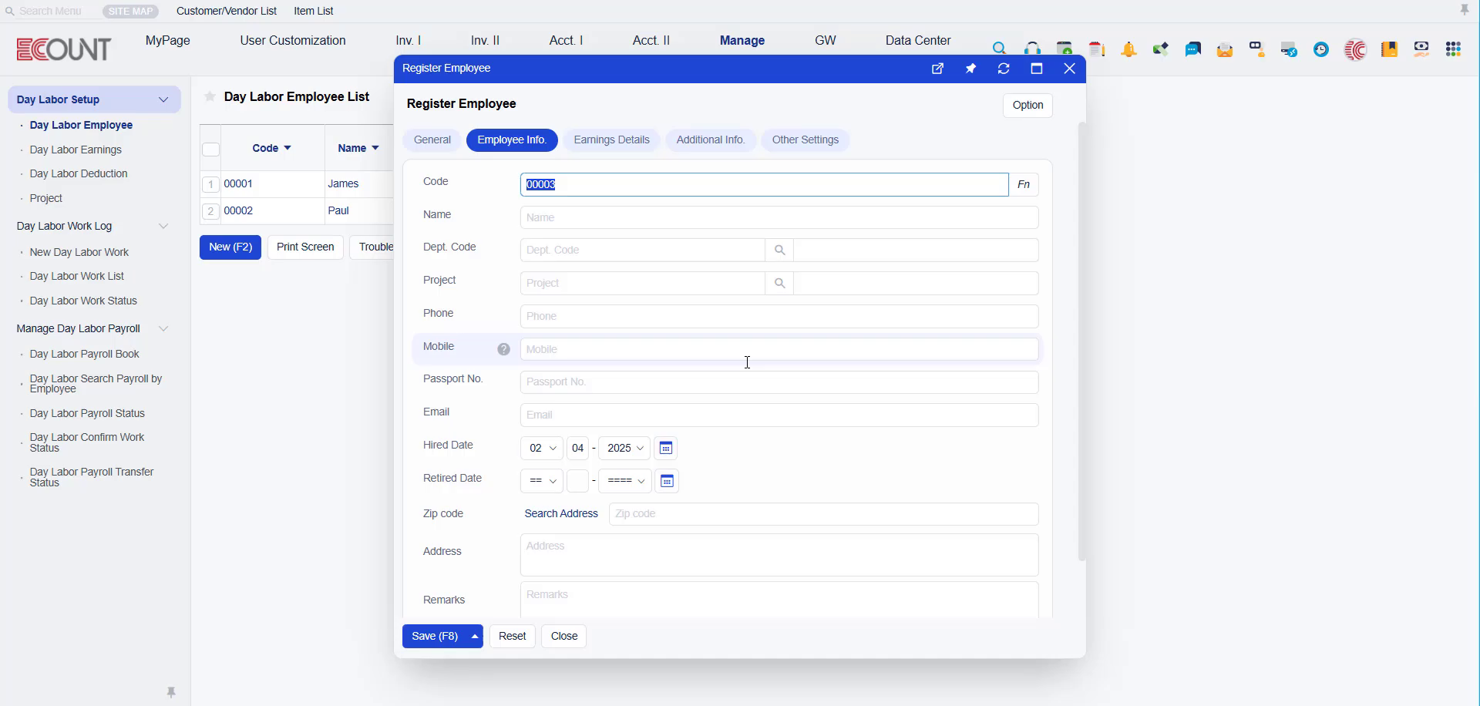
{"action": "scroll", "coordinate": [746, 347], "scroll_direction": "down", "scroll_amount": 1}
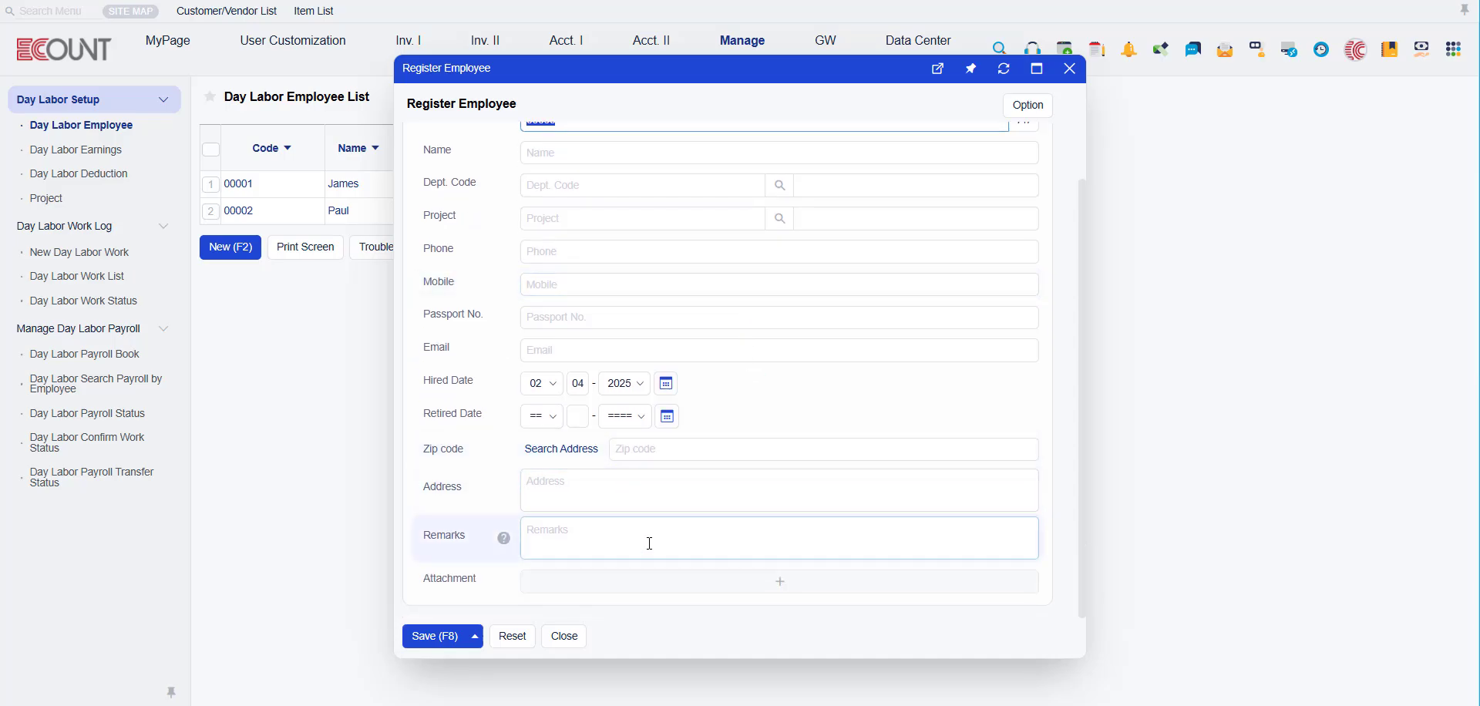
{"action": "scroll", "coordinate": [756, 501], "scroll_direction": "up", "scroll_amount": 1}
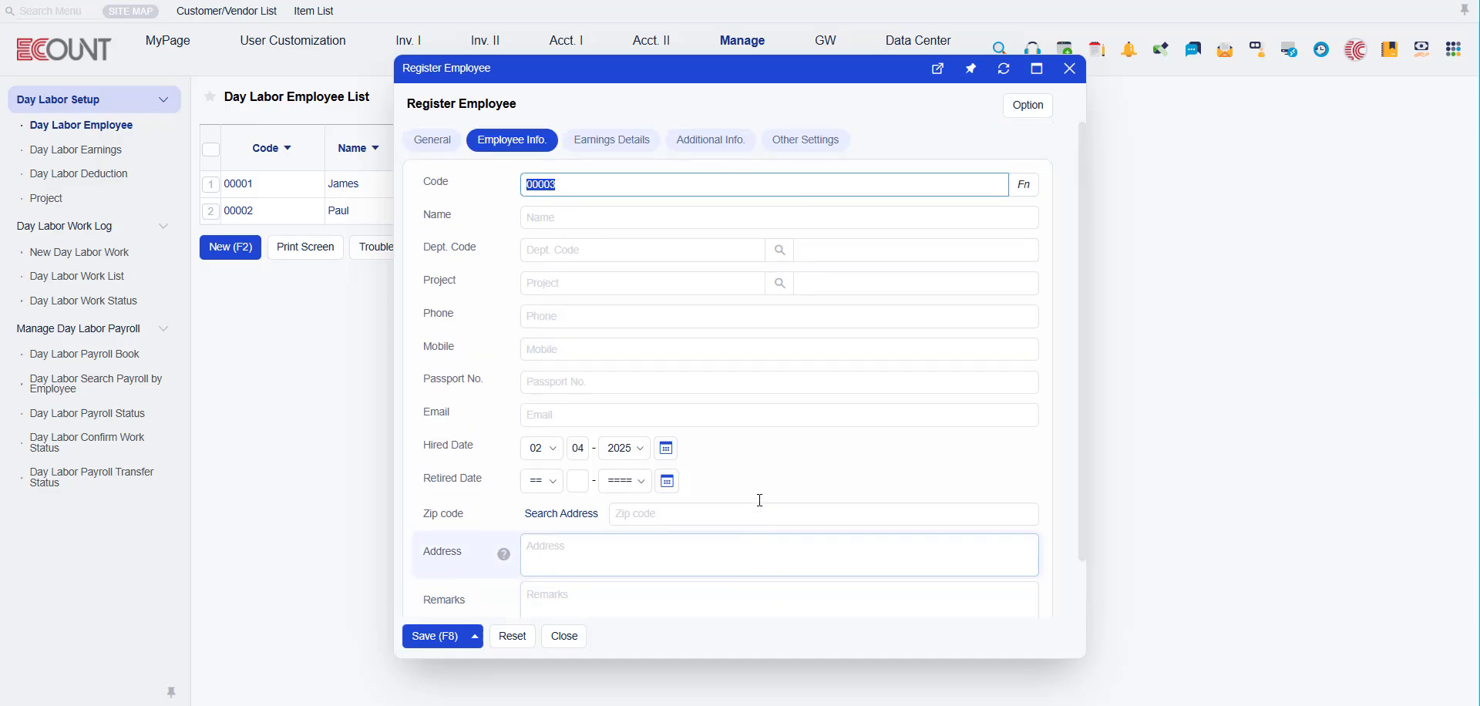
{"action": "left_click", "coordinate": [630, 143]}
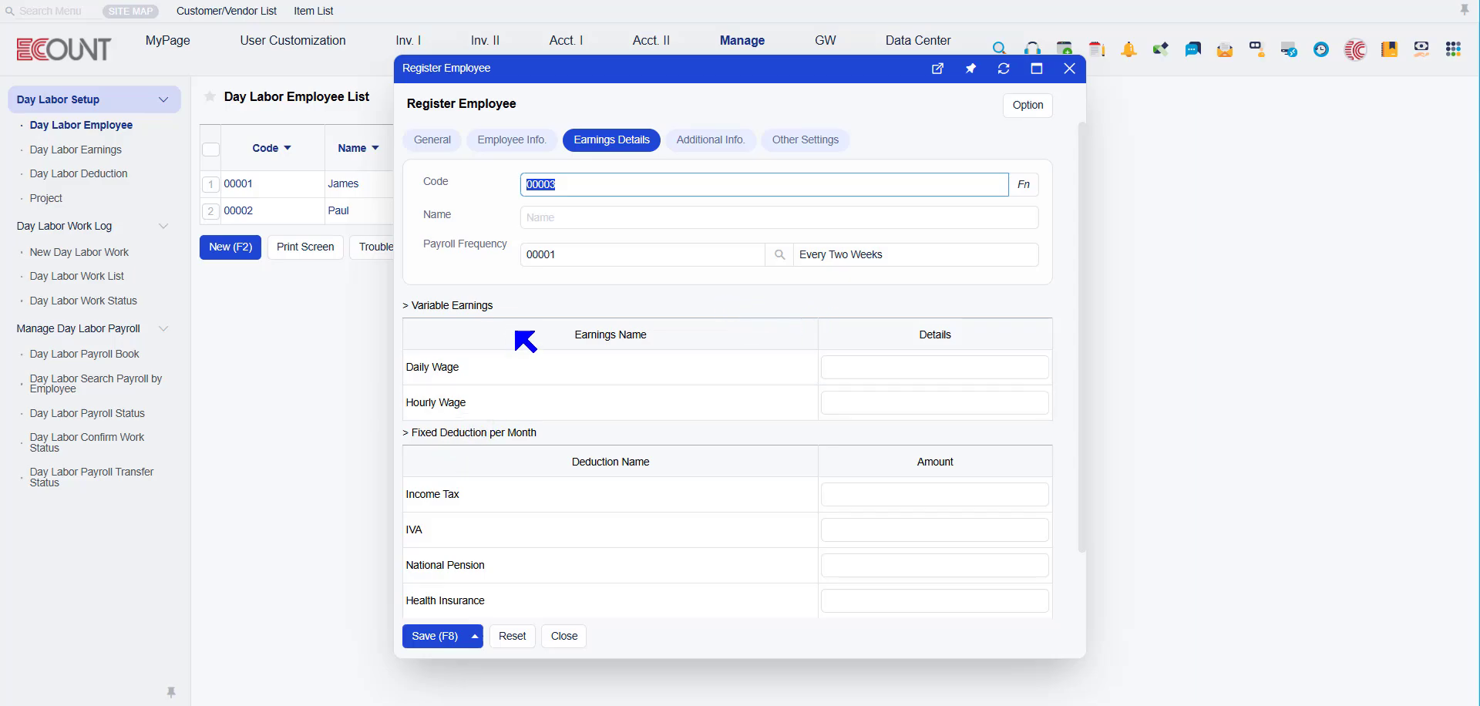
{"action": "left_click", "coordinate": [855, 362]}
{"action": "left_click", "coordinate": [902, 400]}
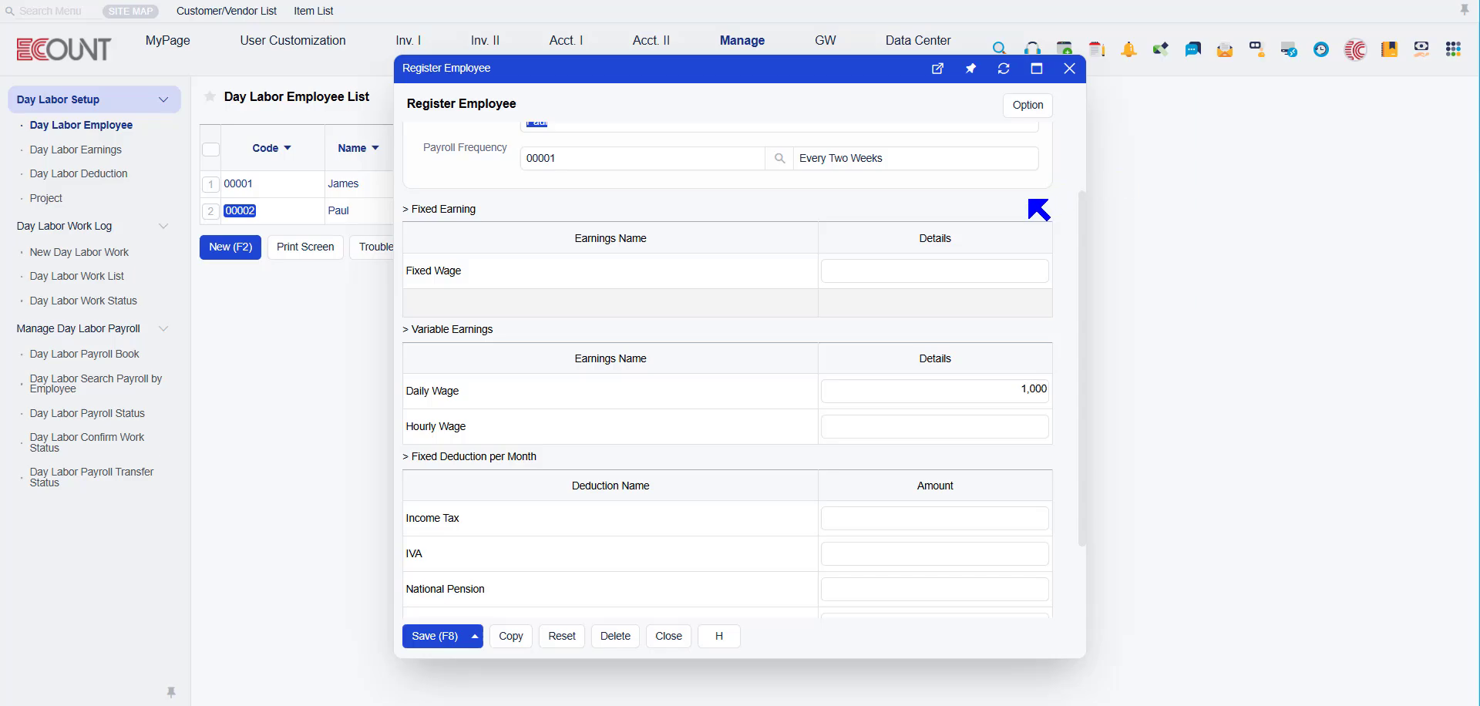
{"action": "scroll", "coordinate": [1034, 205], "scroll_direction": "up", "scroll_amount": 2}
{"action": "scroll", "coordinate": [853, 314], "scroll_direction": "down", "scroll_amount": 1}
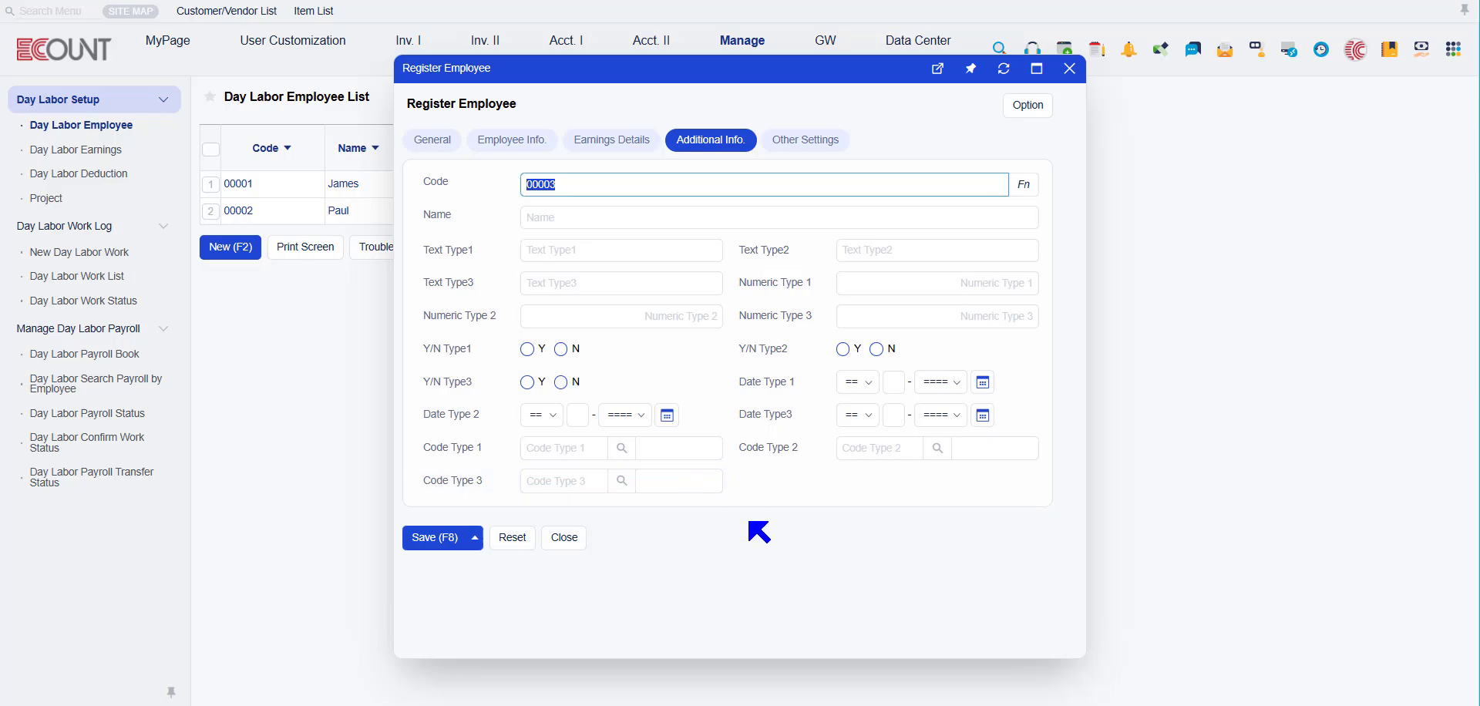
- Rename the additional text field Text Type1 as "religion" in the Input Screen Setting, save, and check it in the employee form
{"action": "left_click", "coordinate": [1022, 107]}
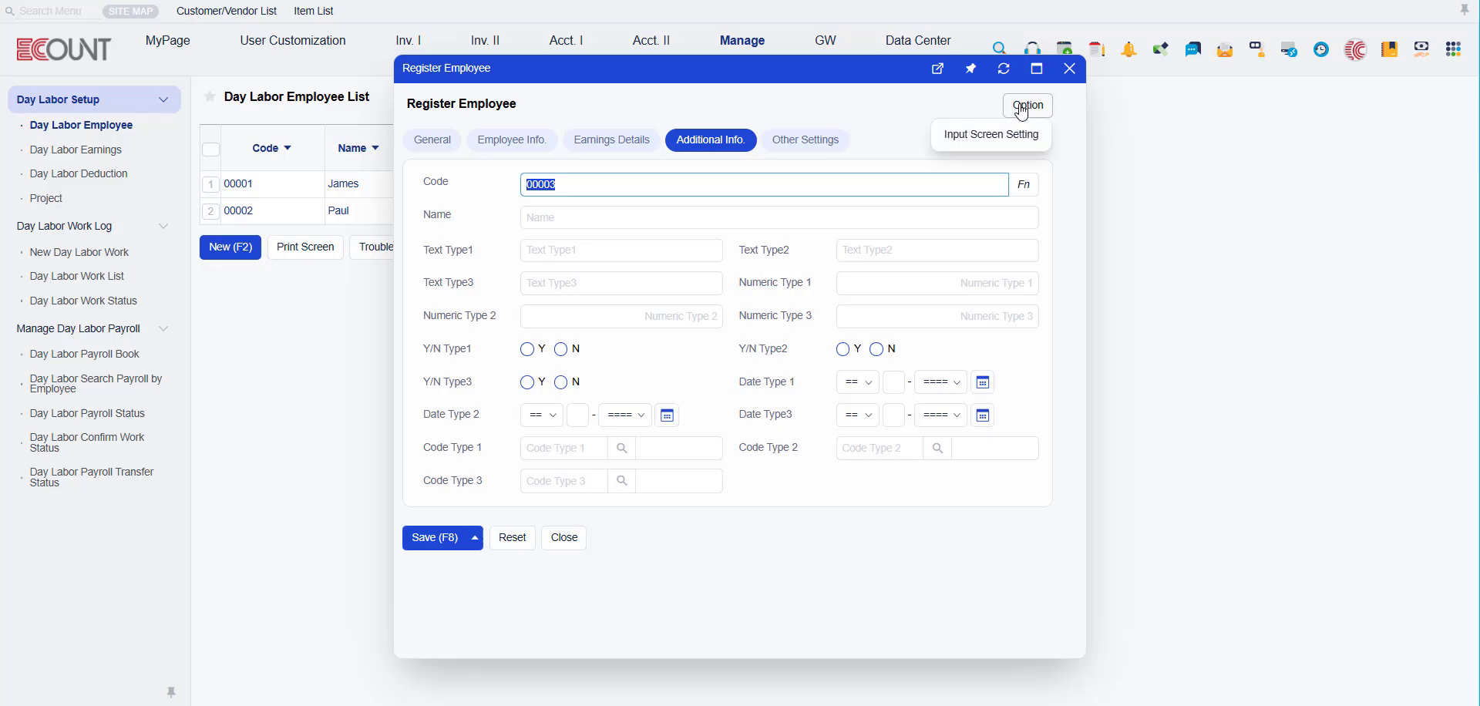
{"action": "left_click", "coordinate": [1001, 138]}
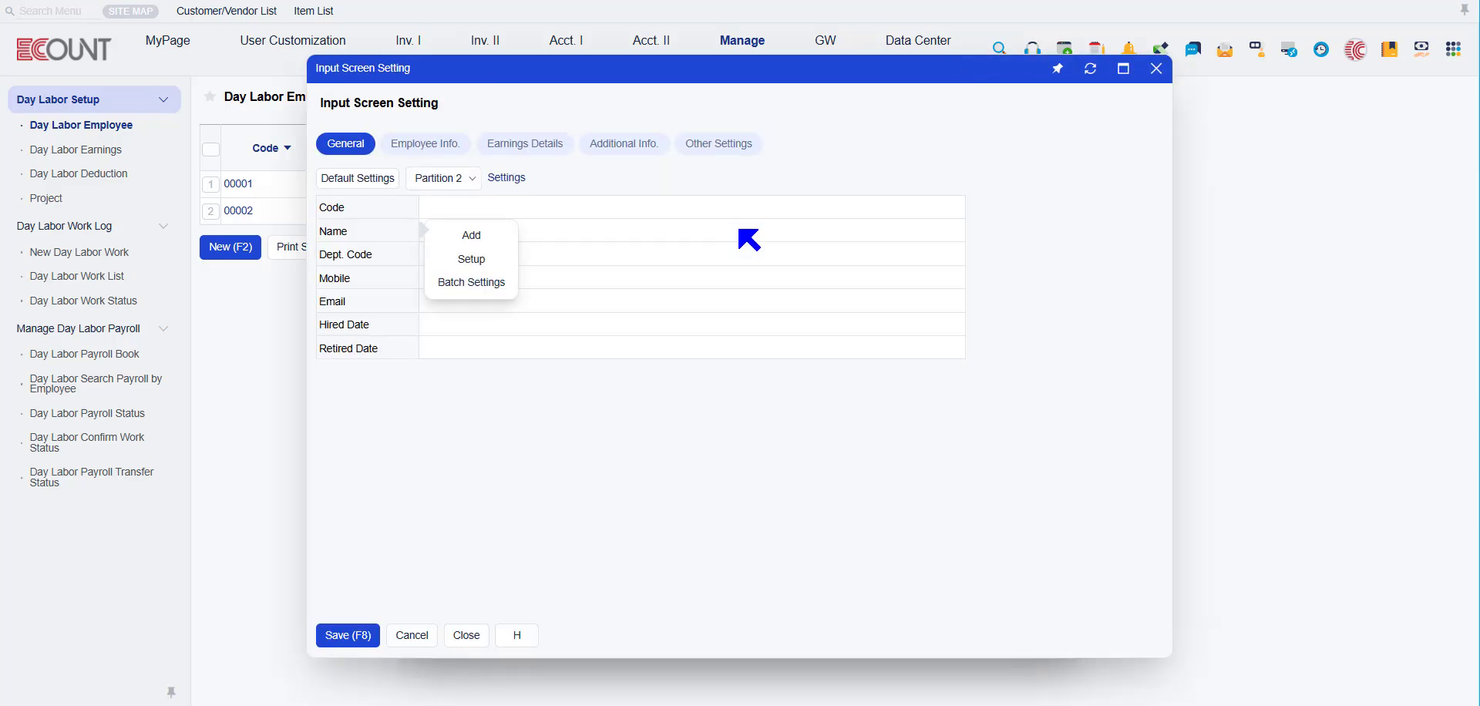
{"action": "left_click", "coordinate": [628, 146]}
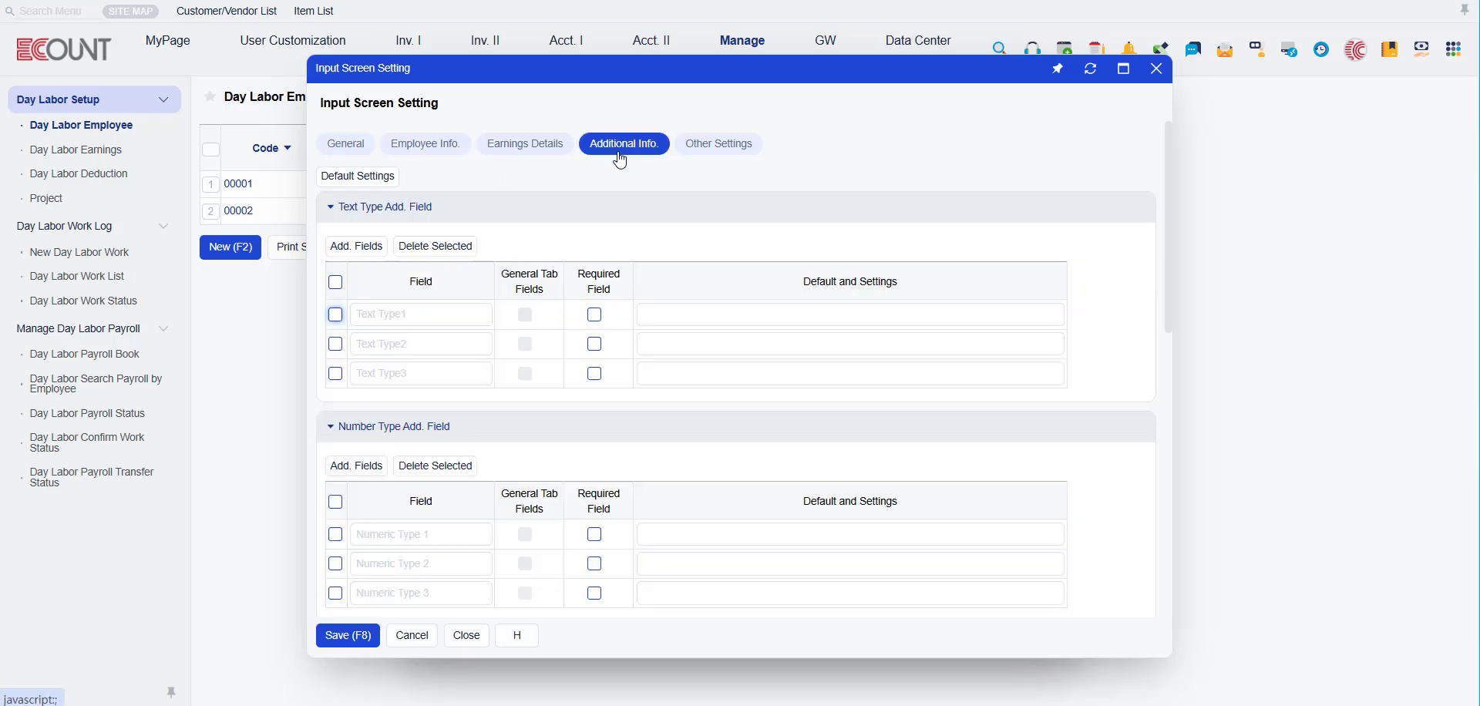
{"action": "left_click", "coordinate": [474, 314]}
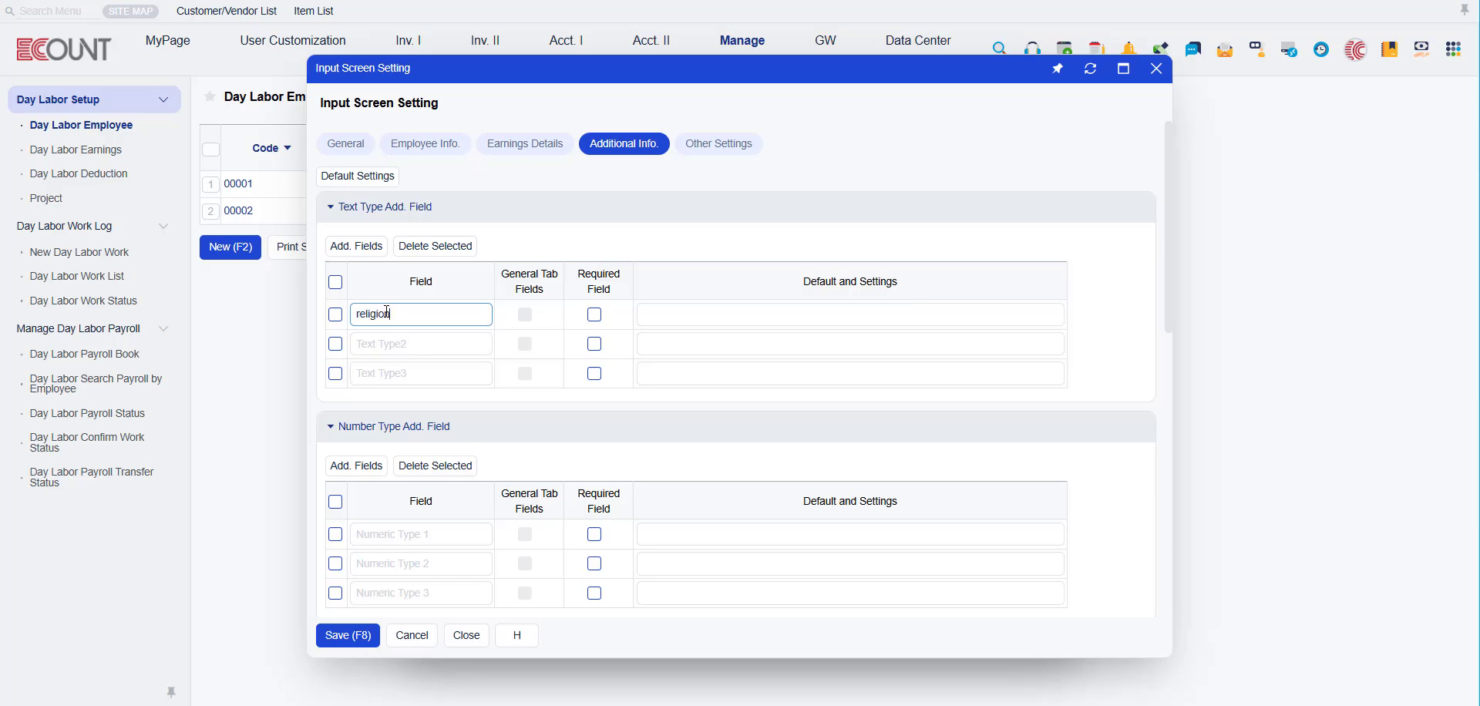
{"action": "left_click", "coordinate": [435, 595]}
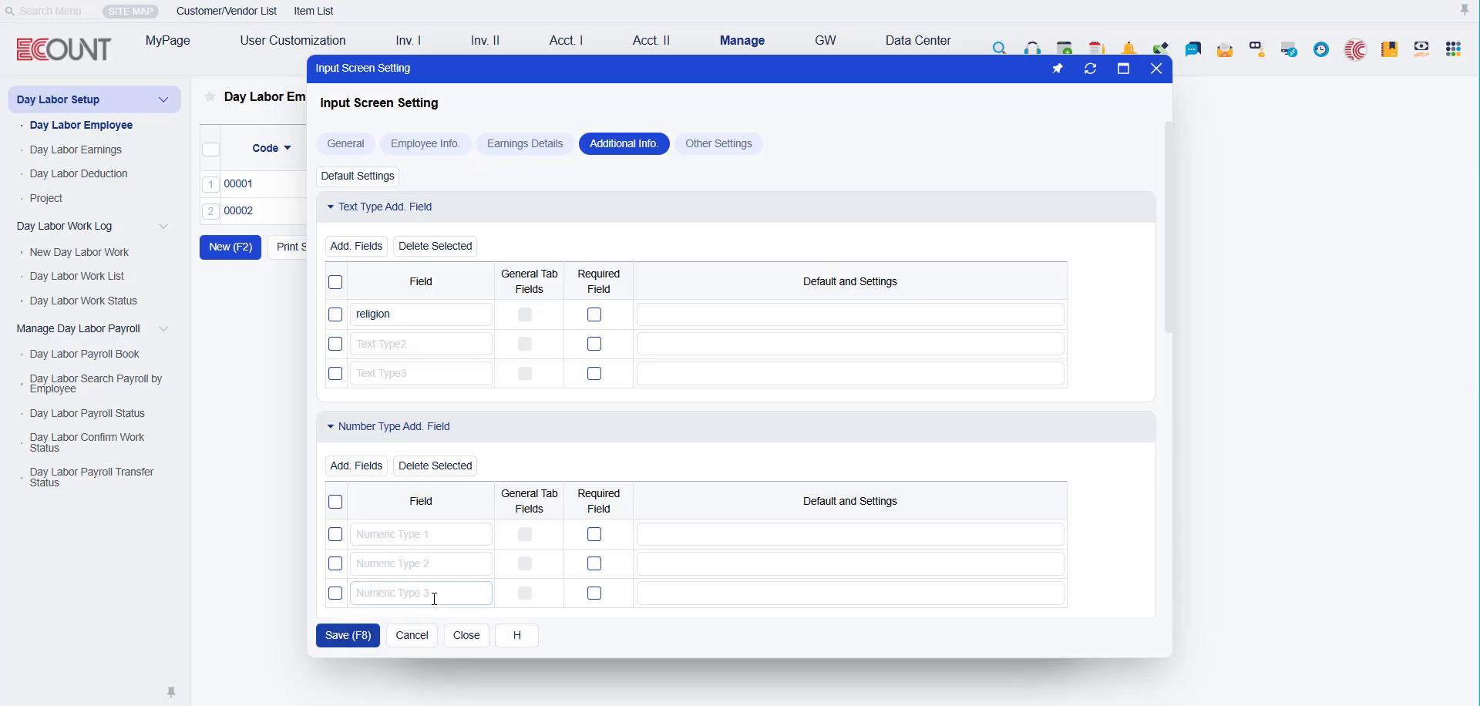
{"action": "key", "text": "F8"}
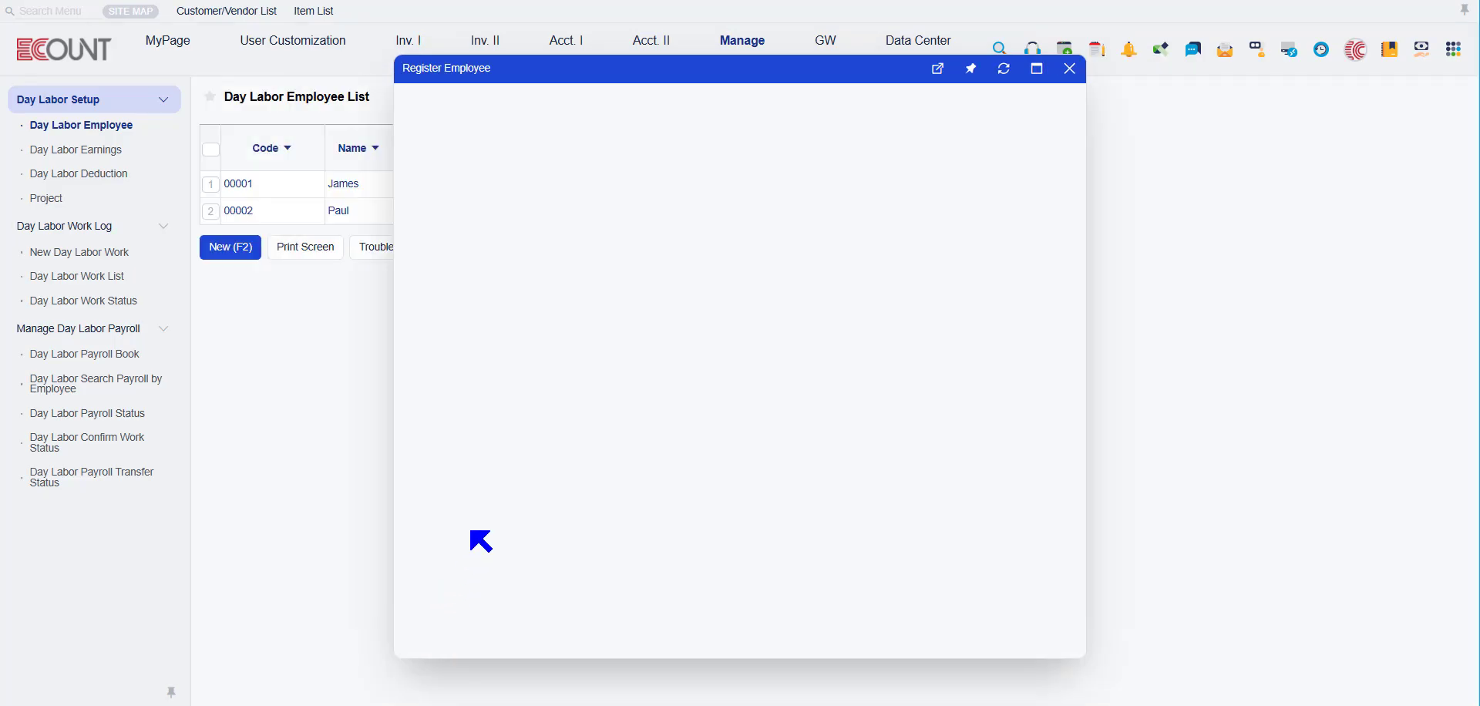
{"action": "left_click", "coordinate": [702, 151]}
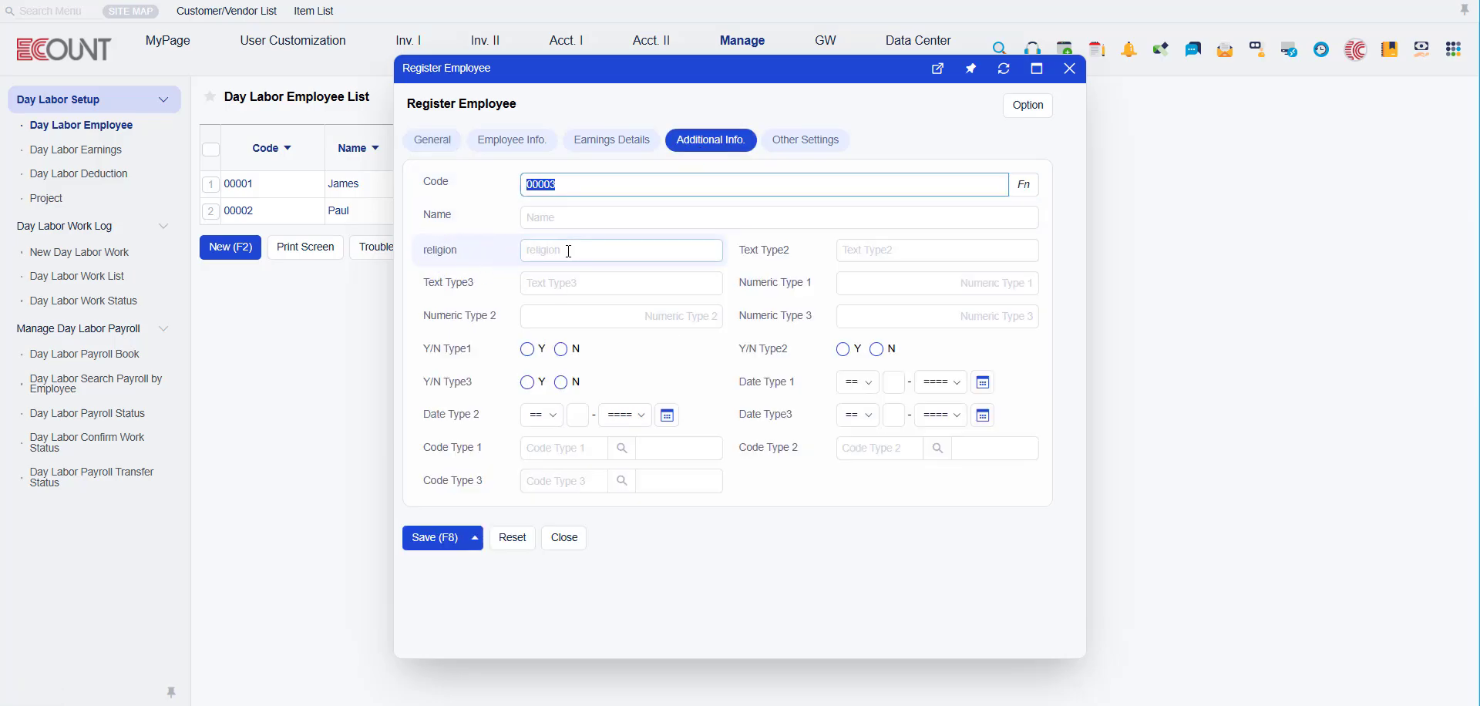
- View the payroll frequency options and the blank New Payroll Frequency form, and close the employee registration without saving
{"action": "left_click", "coordinate": [817, 148]}
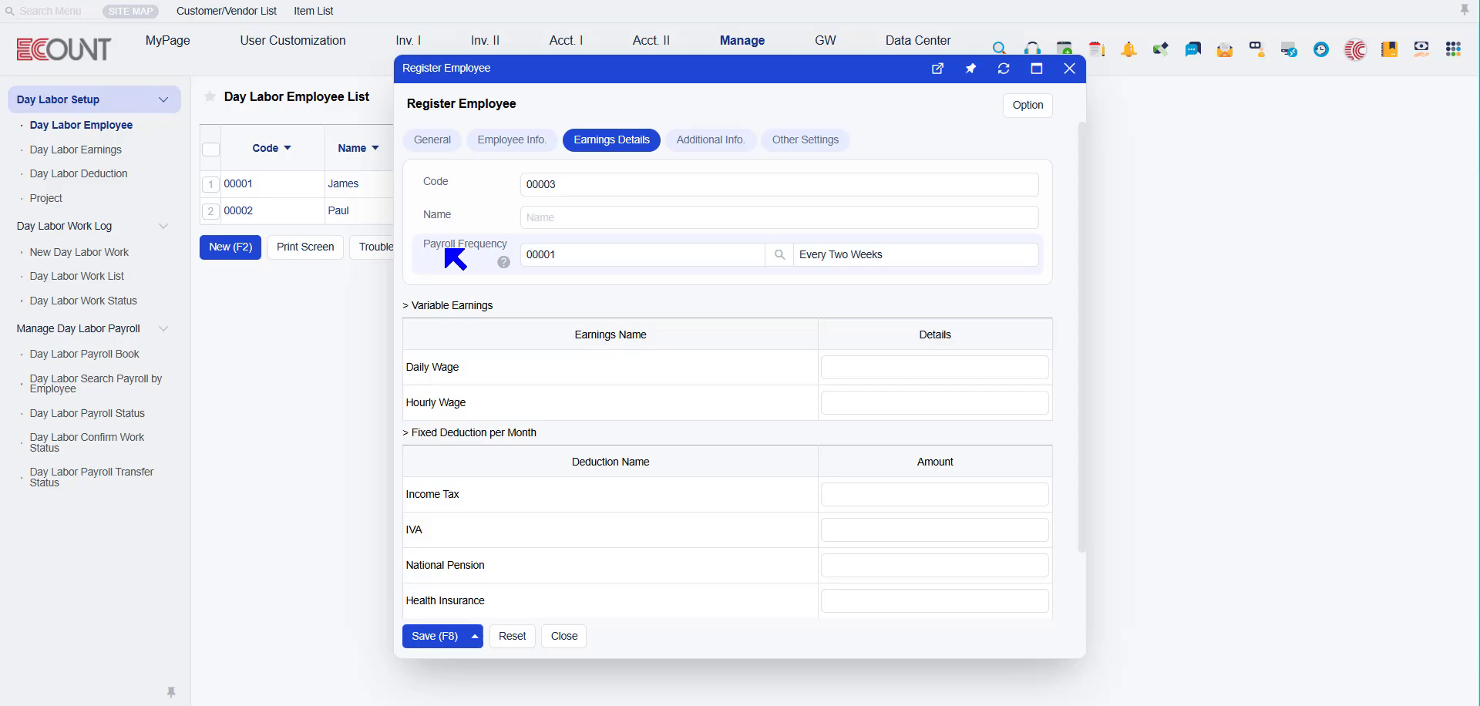
{"action": "left_click", "coordinate": [780, 255]}
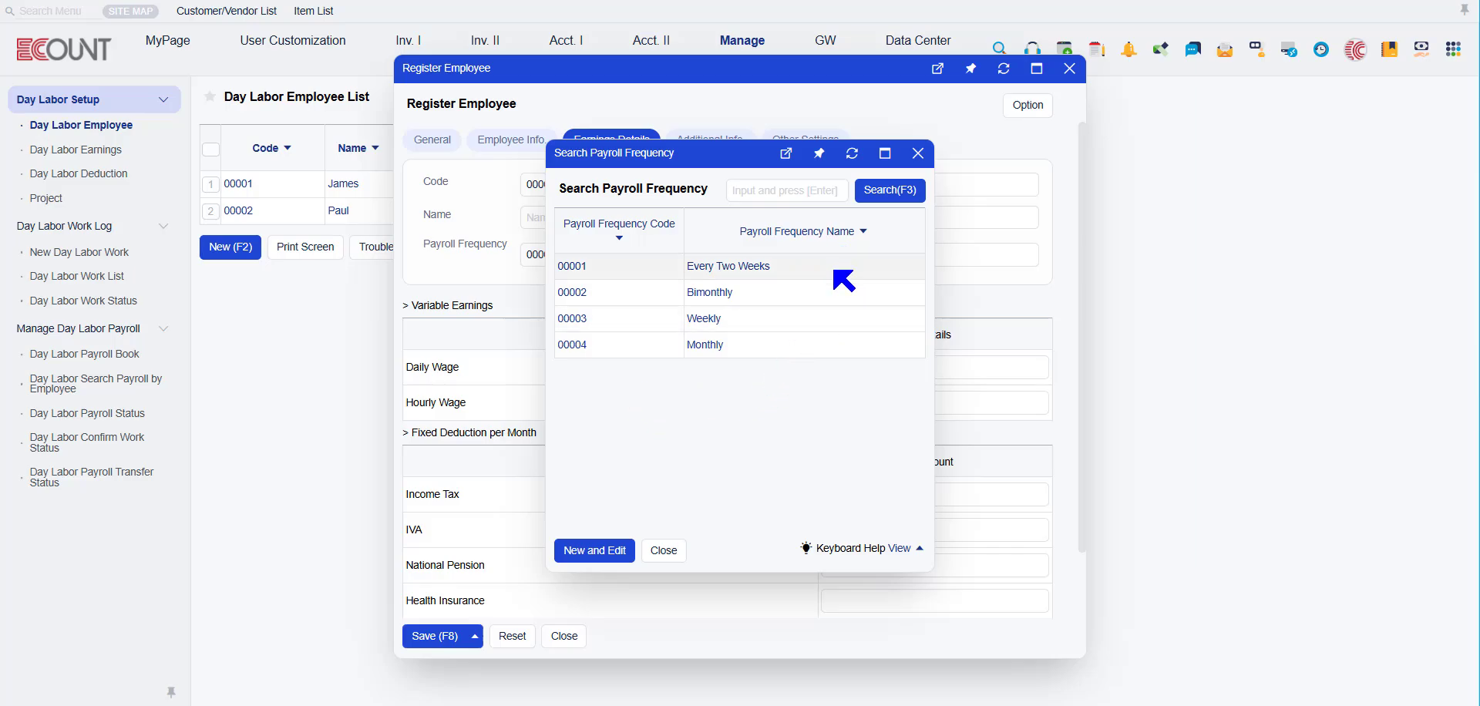
{"action": "left_click", "coordinate": [592, 559]}
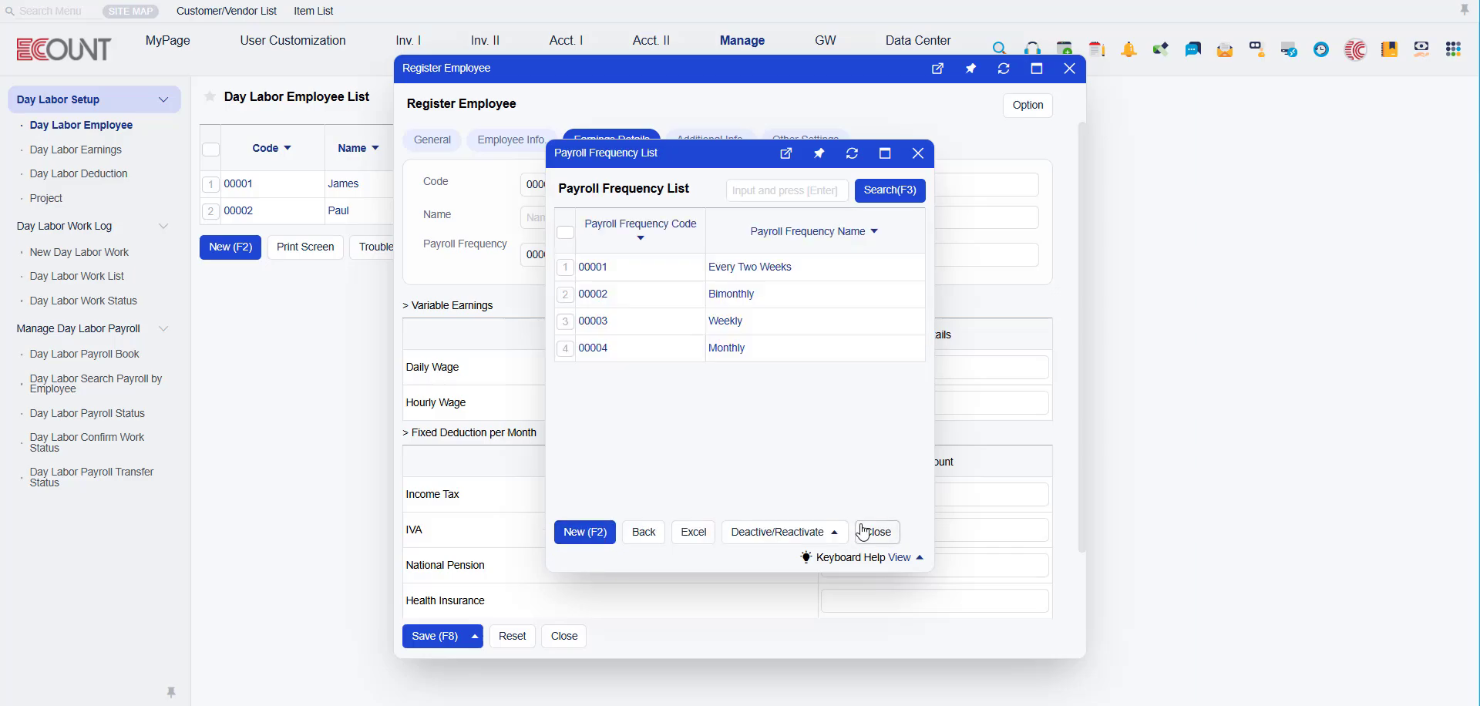
{"action": "left_click", "coordinate": [584, 531]}
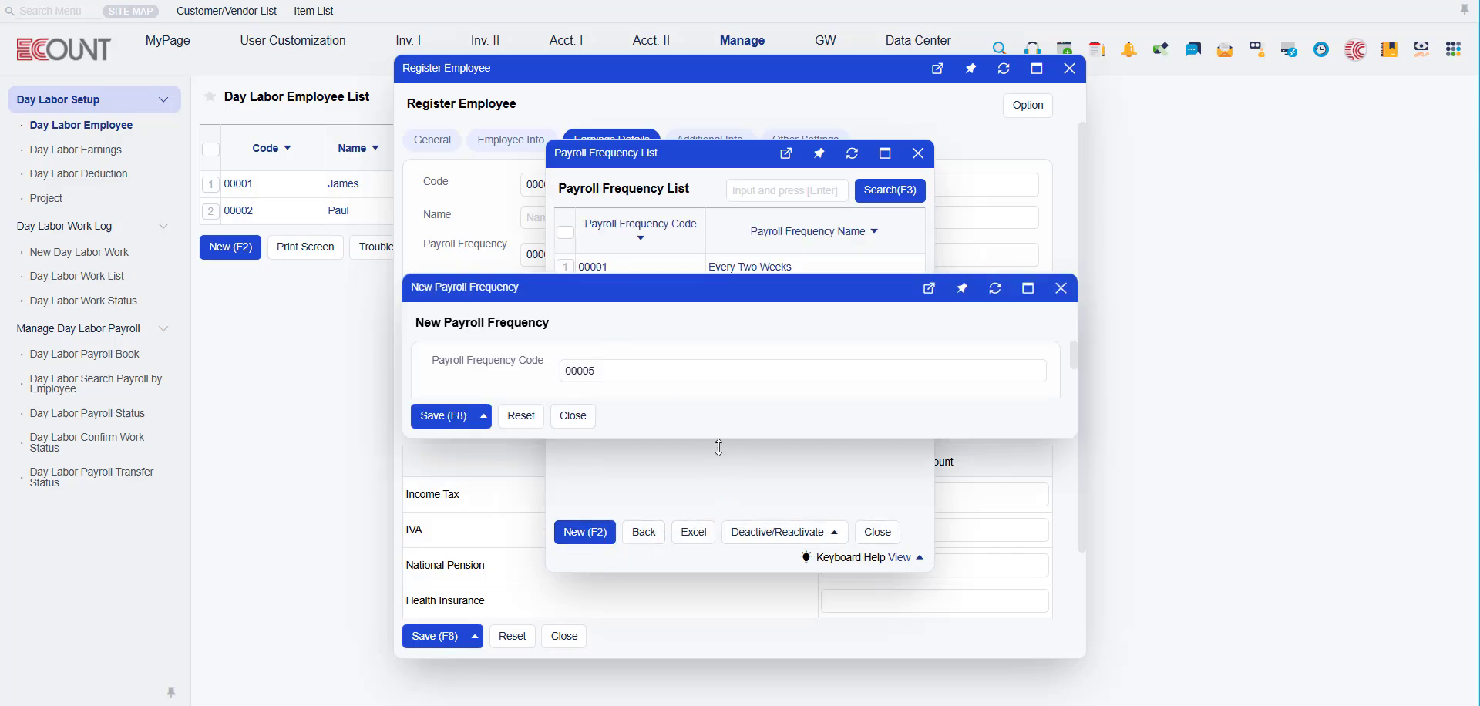
{"action": "left_click_drag", "start_coordinate": [718, 447], "coordinate": [719, 536]}
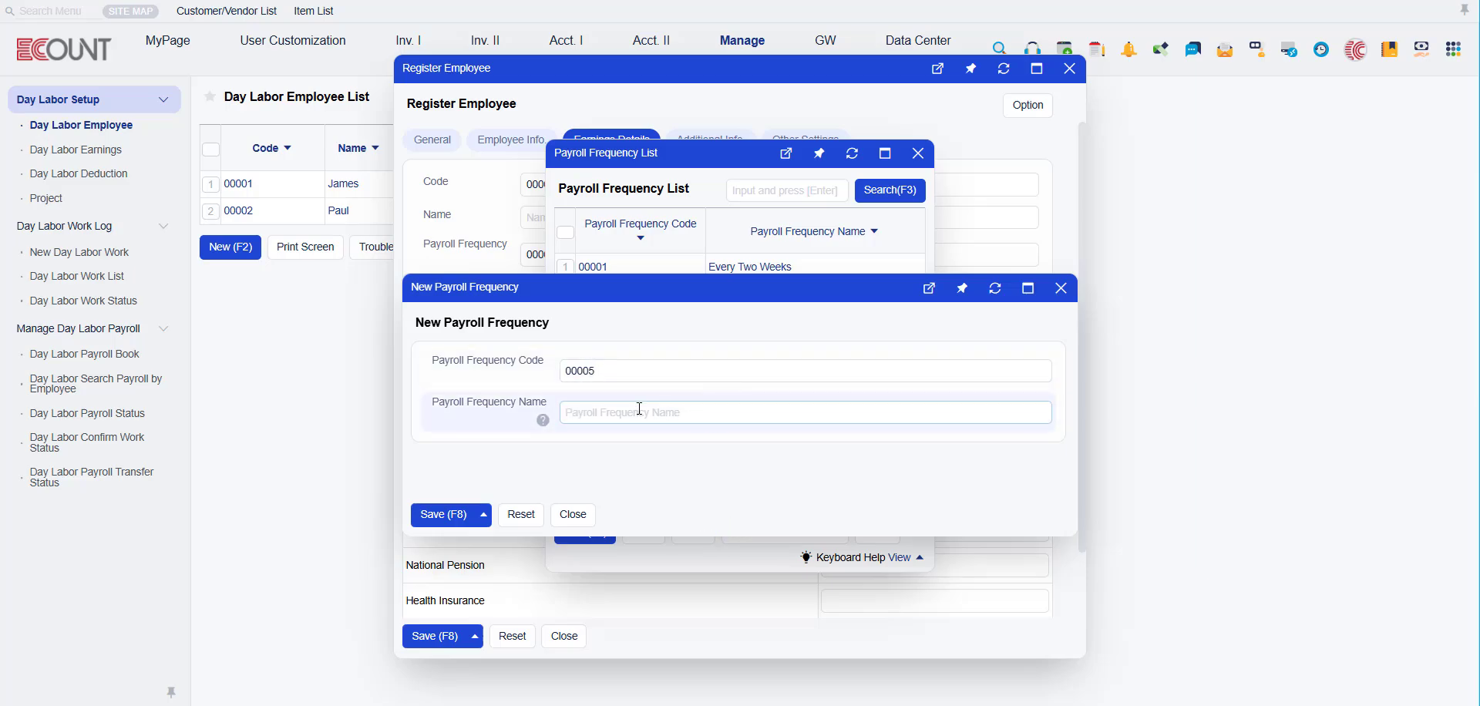
{"action": "left_click", "coordinate": [1061, 288]}
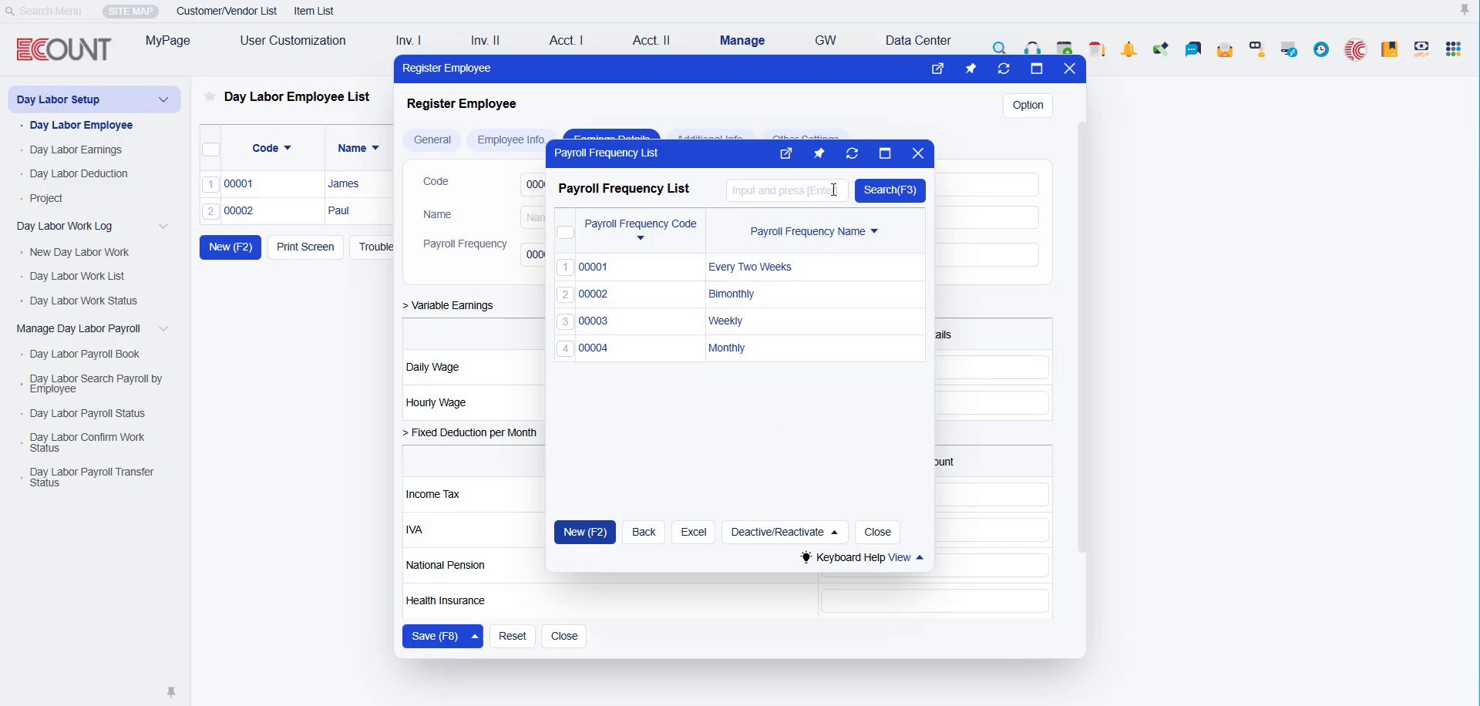
{"action": "left_click", "coordinate": [917, 153]}
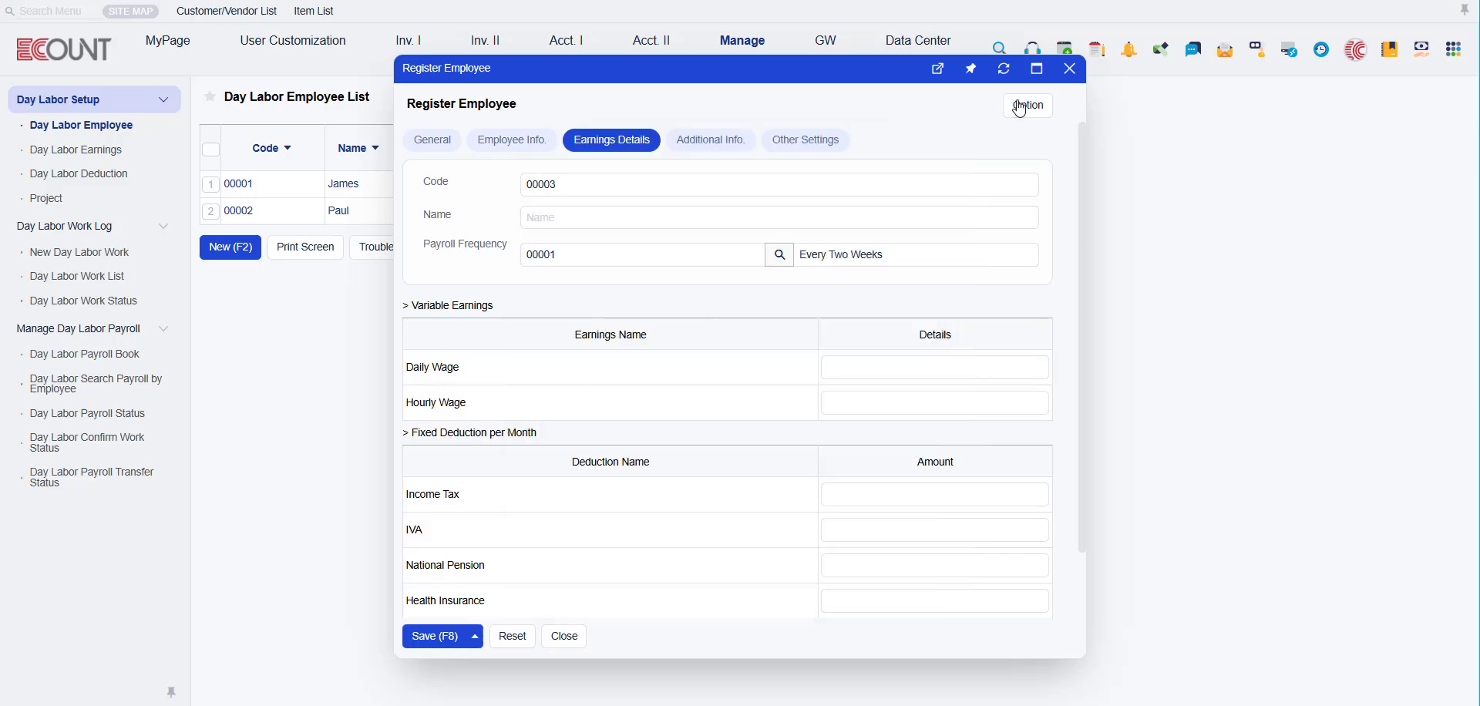
{"action": "left_click", "coordinate": [1070, 69]}
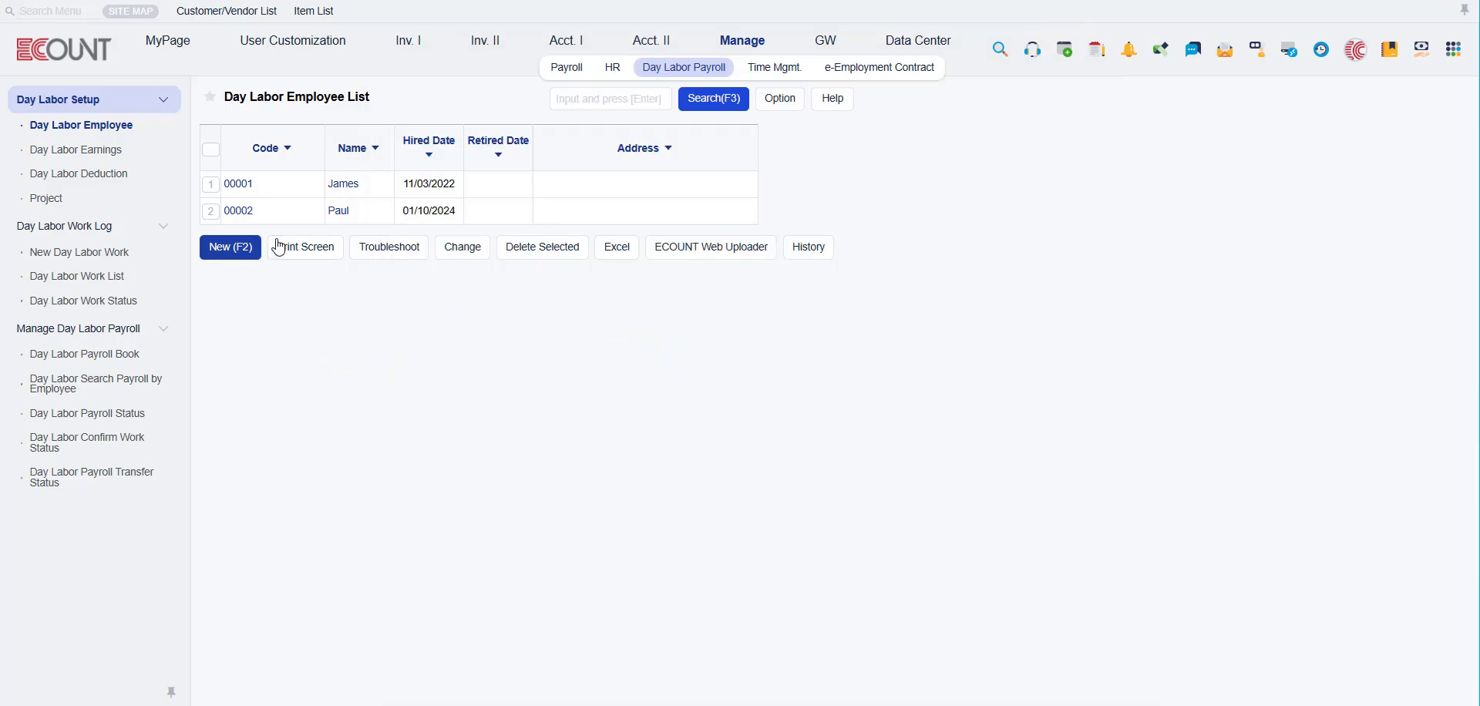
- Open the second employee's record from the list to review its details and available actions, and close it unchanged
{"action": "left_click", "coordinate": [241, 210]}
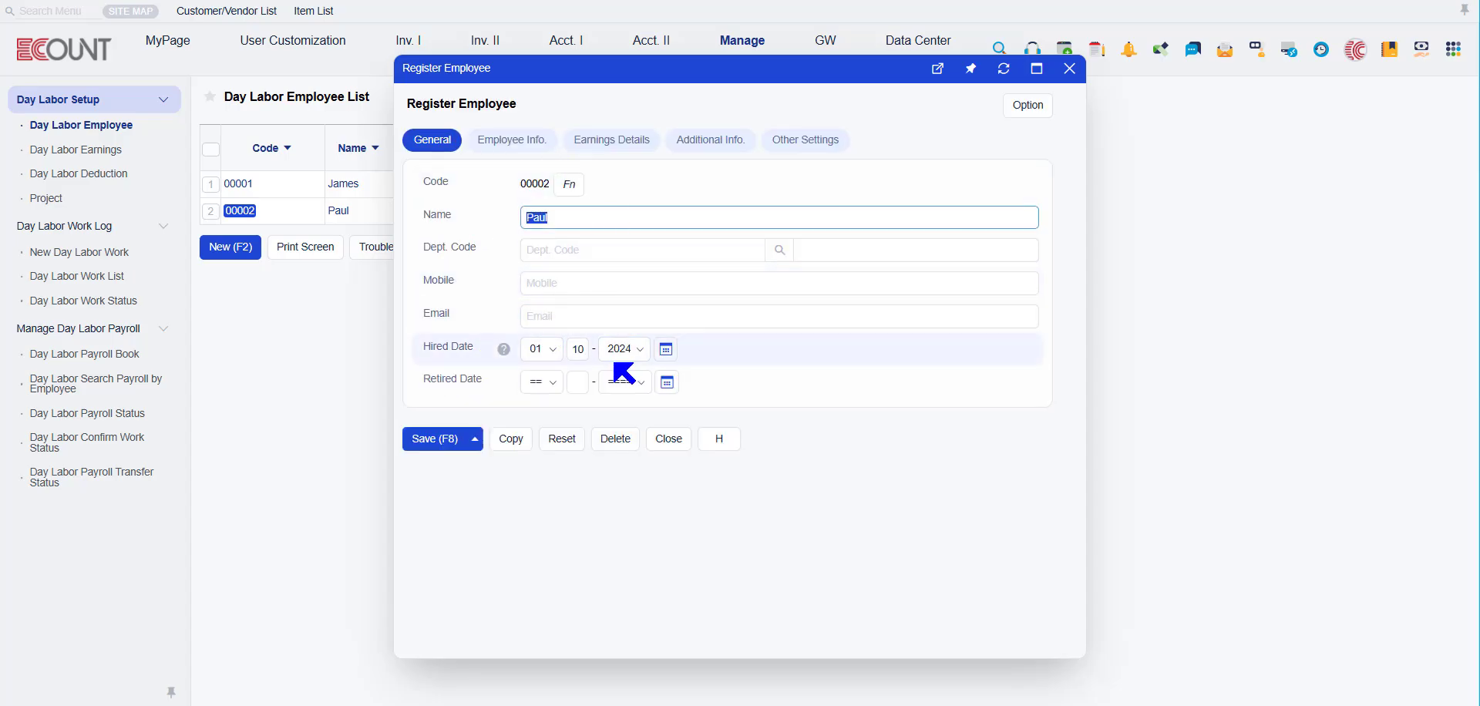
{"action": "left_click", "coordinate": [514, 507]}
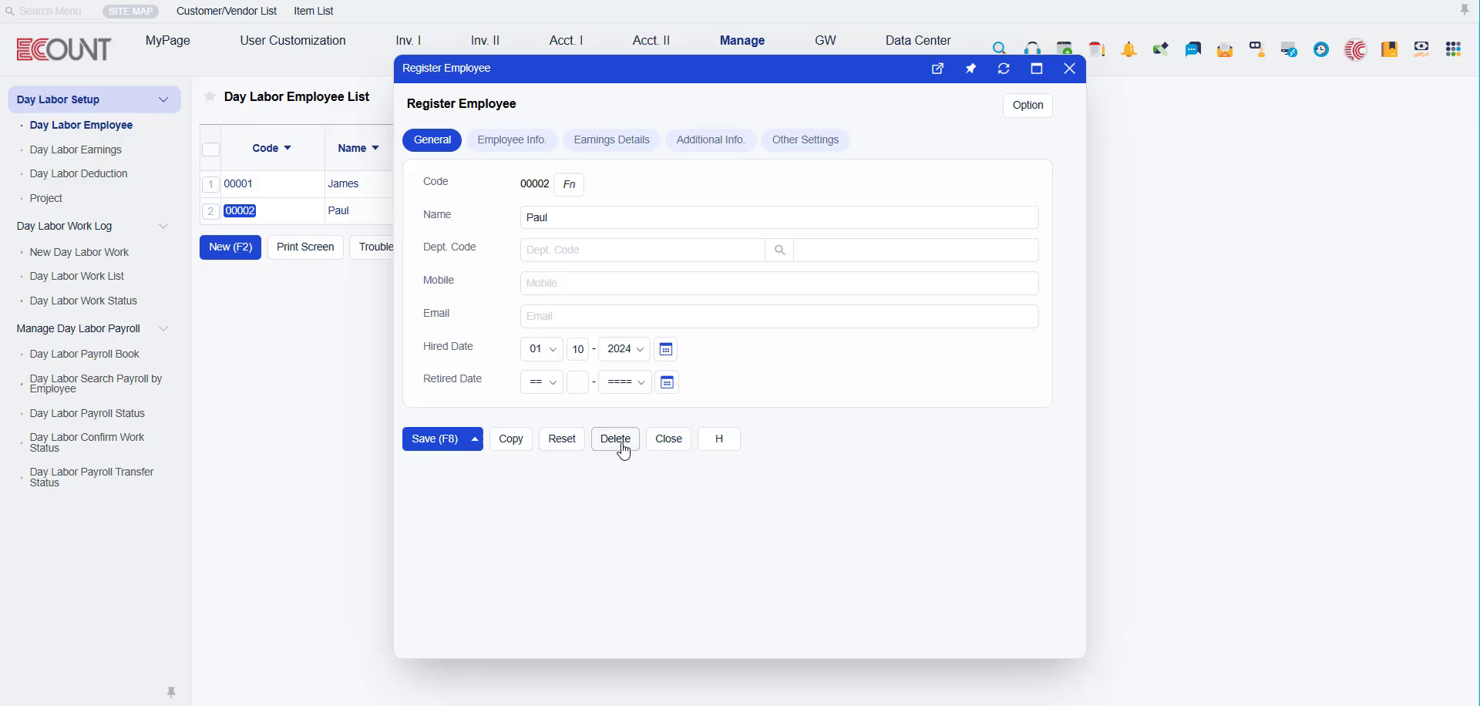
{"action": "left_click", "coordinate": [1069, 69]}
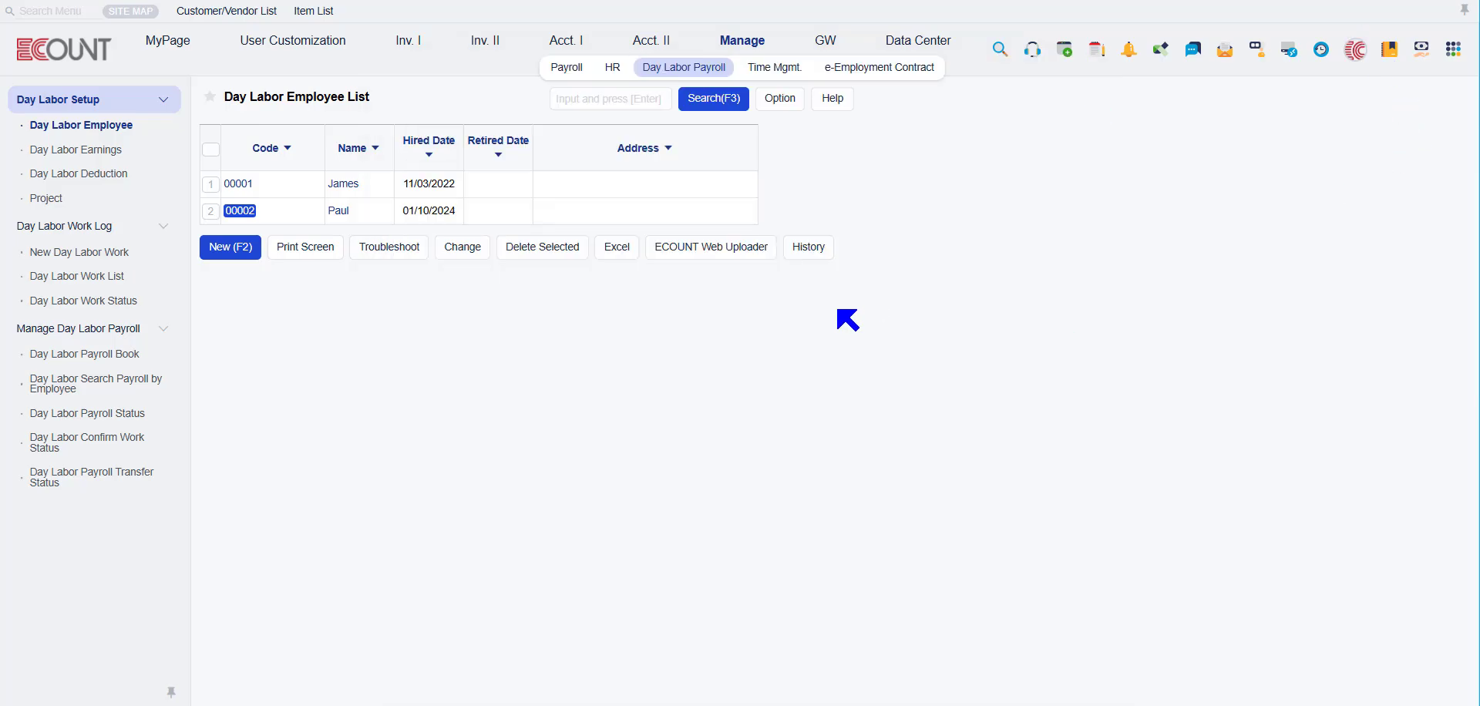